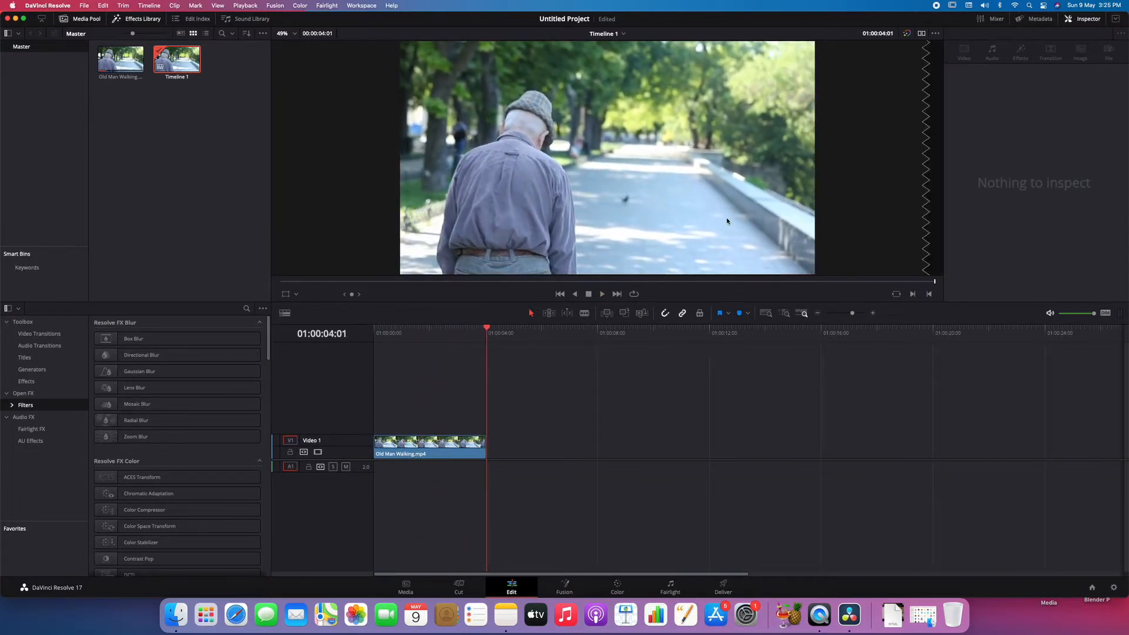
- Open the clip in the Fusion workspace, reposition its nodes in the graph, and play it in a single viewer
left_click(564, 589)
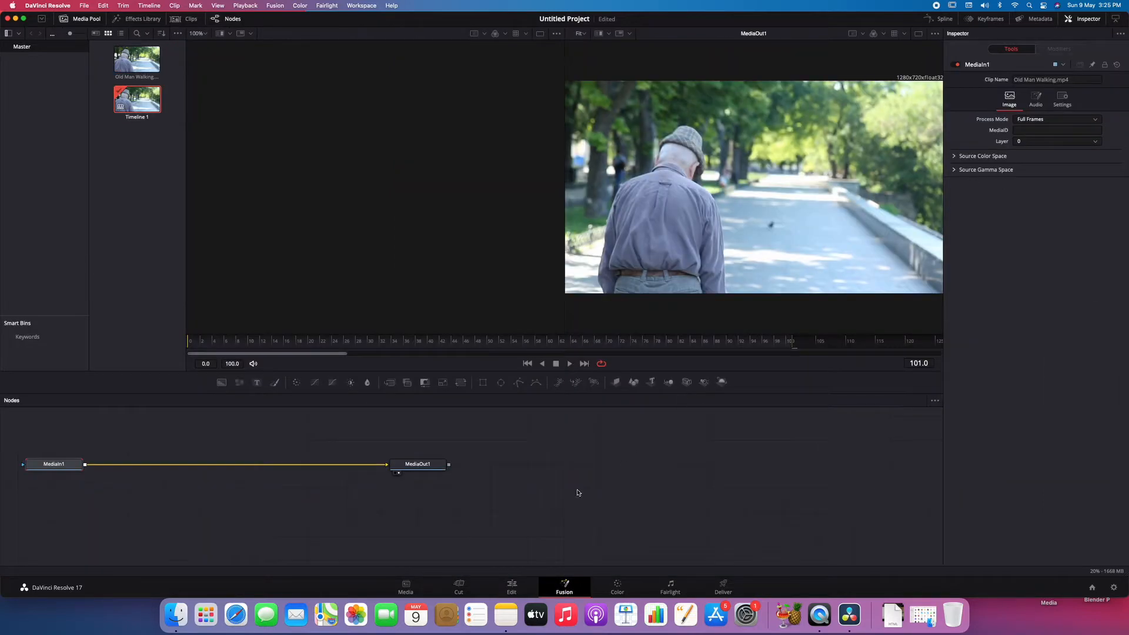
left_click_drag(577, 492, 16, 448)
left_click_drag(61, 465, 354, 463)
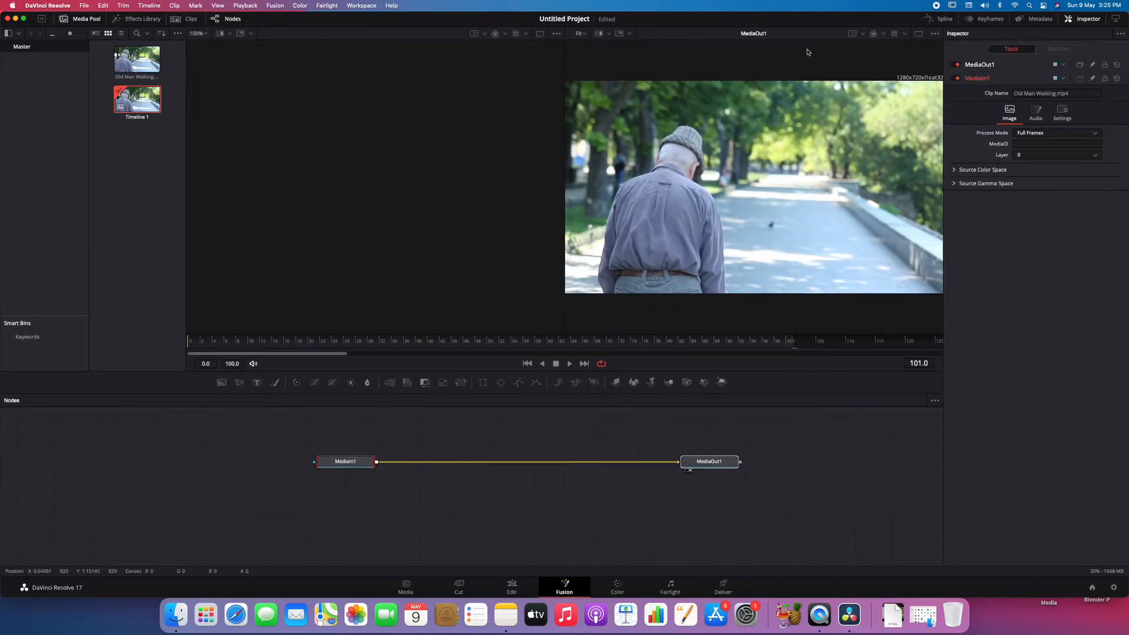
left_click(919, 34)
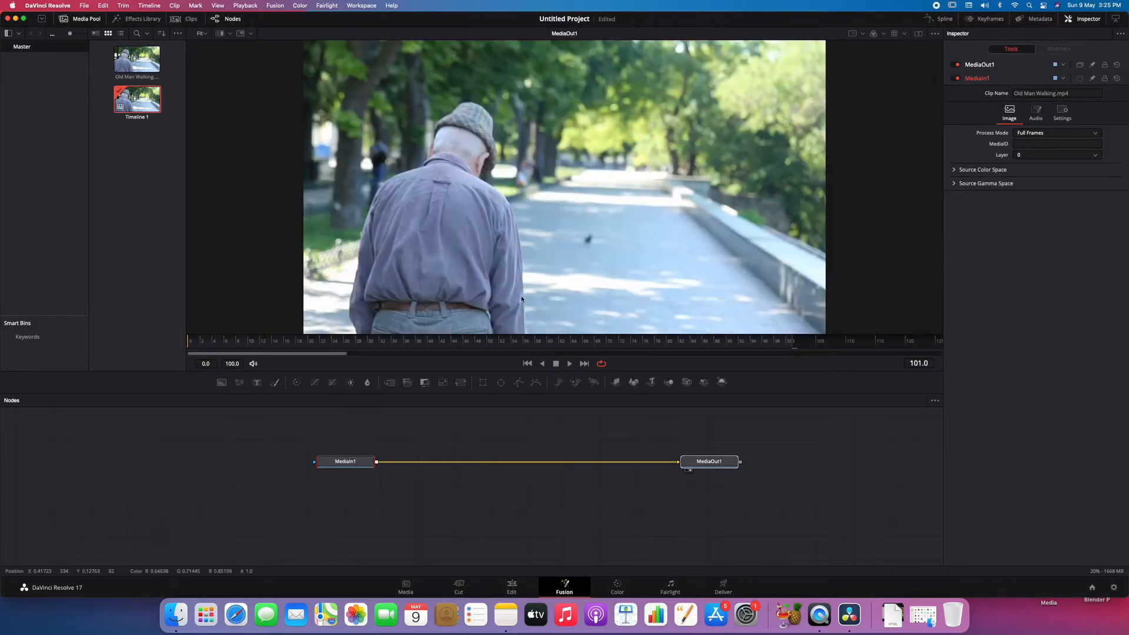
key("space")
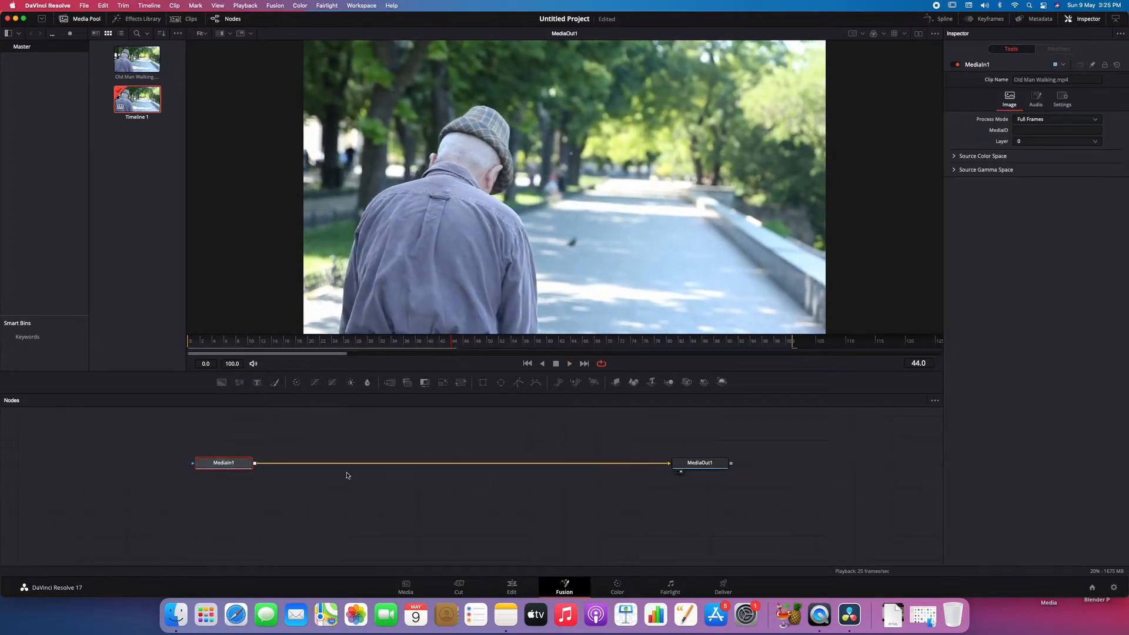
- Insert a Color Corrector between MediaIn1 and MediaOut1, placed above the line, with saturation 0.0 and contrast 0.77
right_click(311, 468)
mouse_move(374, 314)
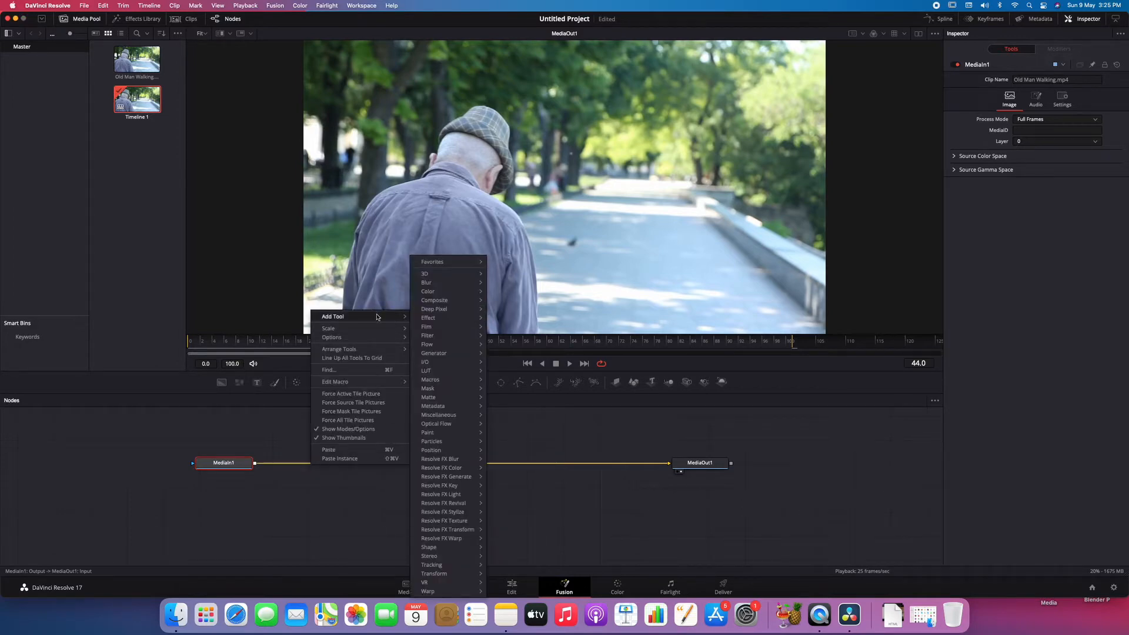
mouse_move(464, 294)
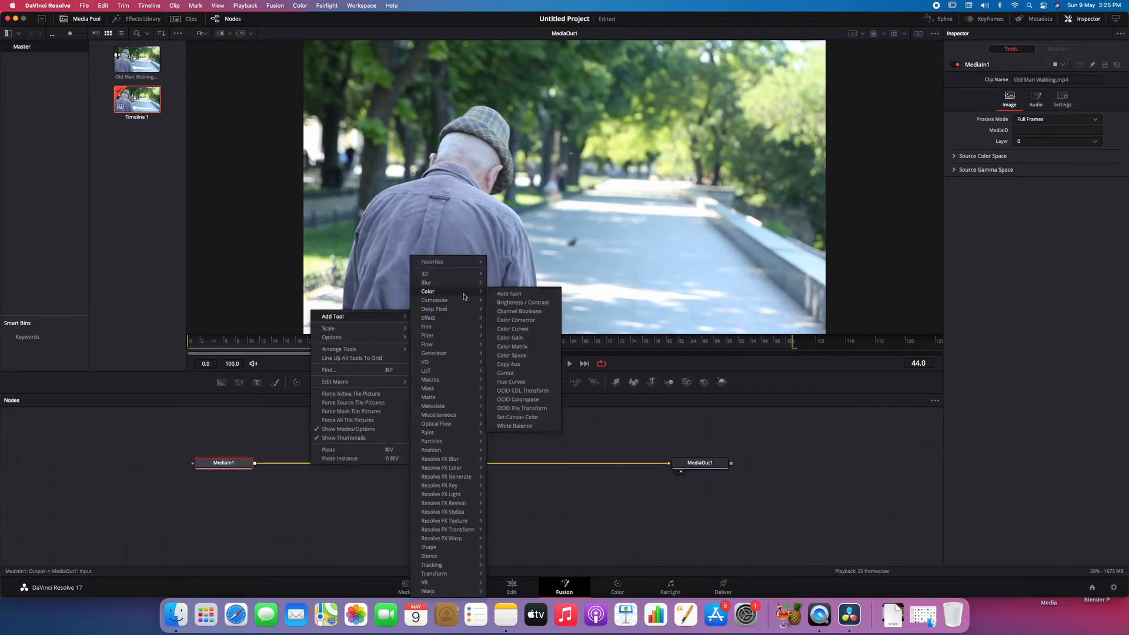
left_click(527, 321)
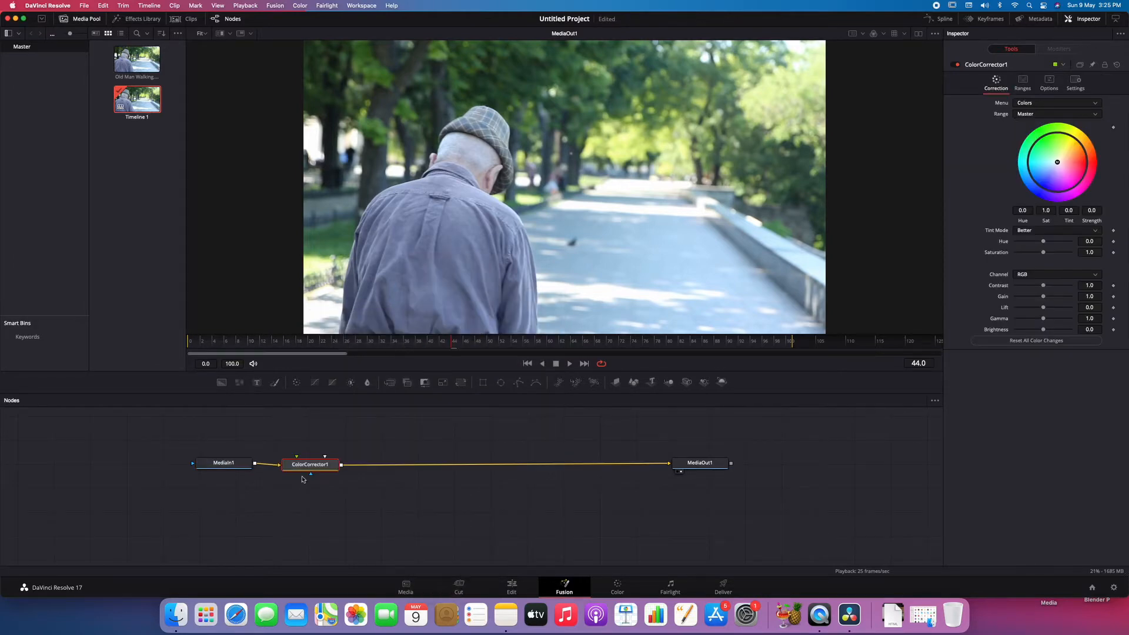
left_click_drag(315, 468, 316, 445)
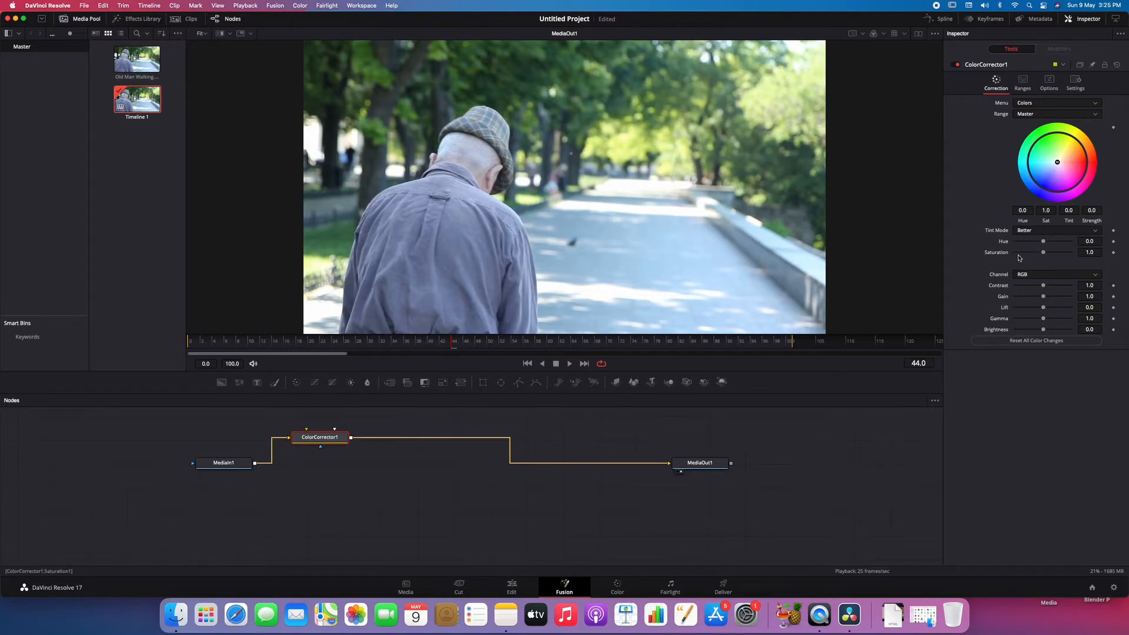
left_click_drag(1045, 254, 993, 259)
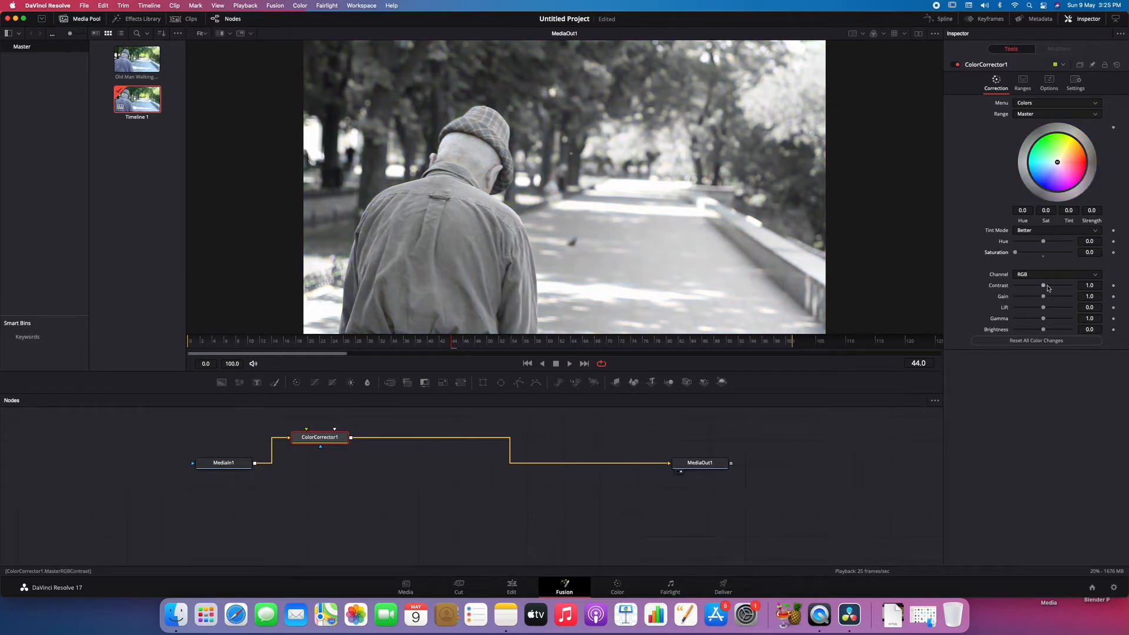
left_click_drag(1044, 286, 1038, 288)
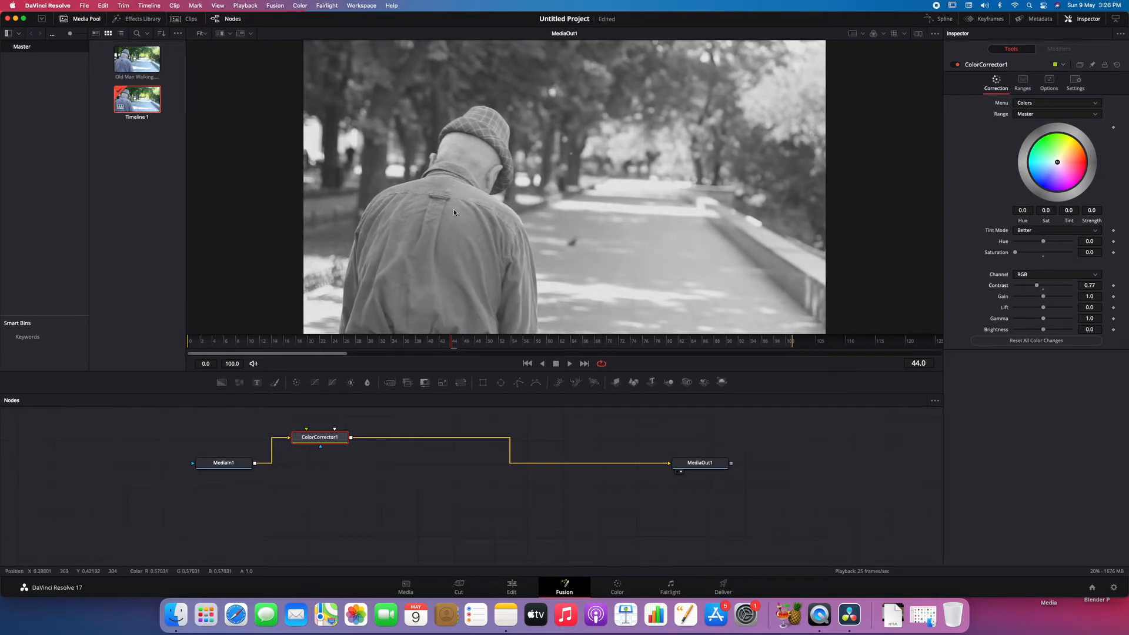
- Add a film Grain node between ColorCorrector1 and MediaOut1 and play back the result
right_click(411, 442)
mouse_move(436, 449)
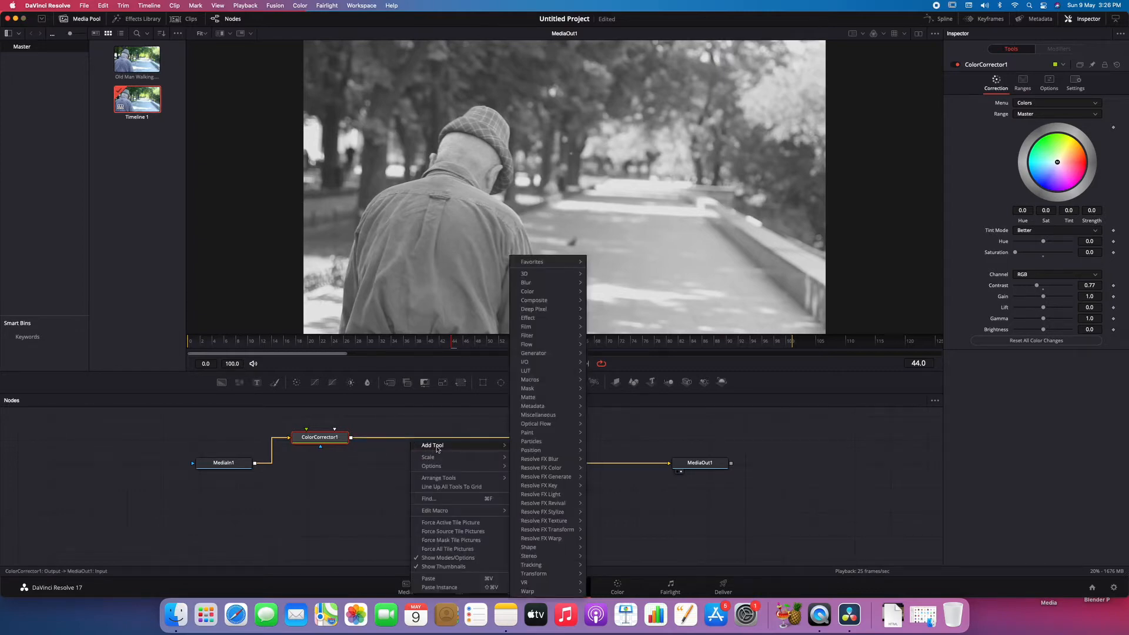
mouse_move(552, 290)
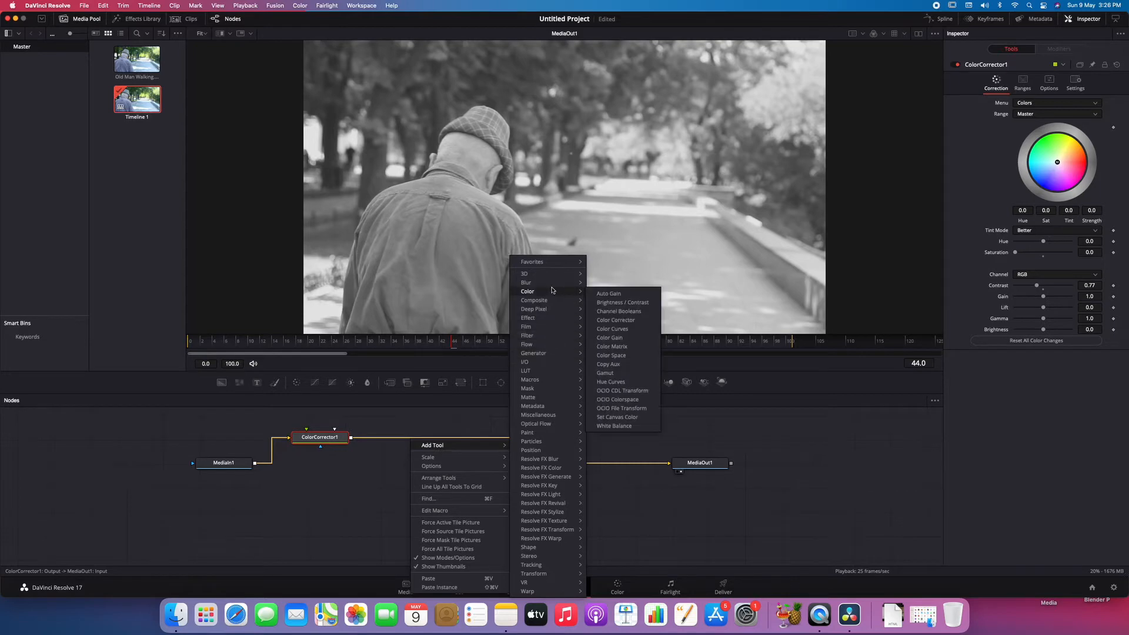
mouse_move(548, 327)
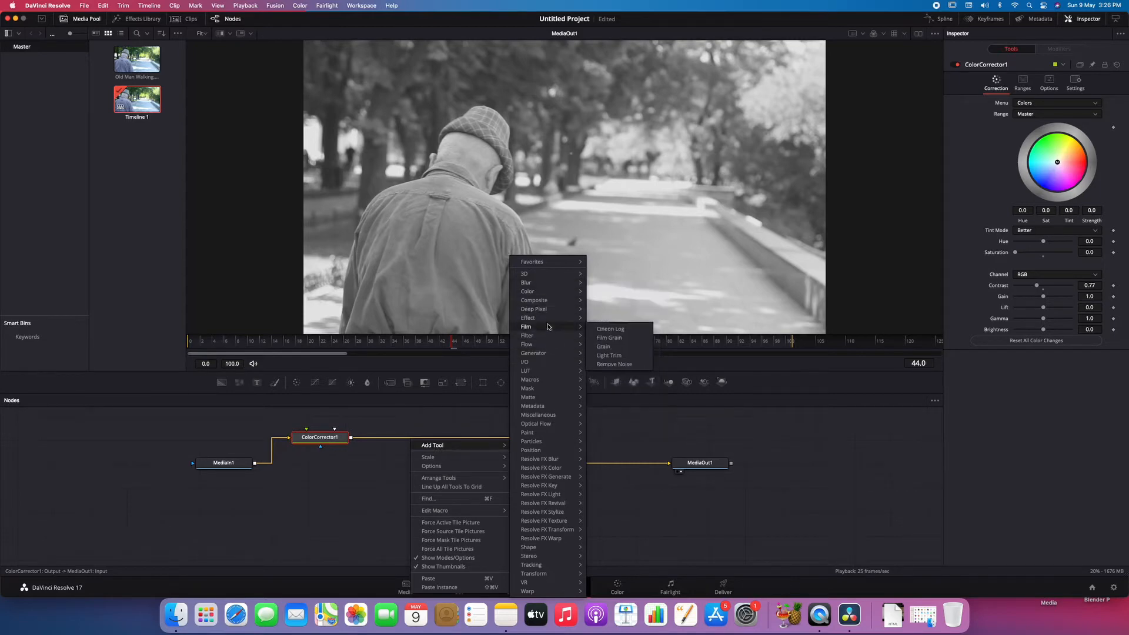
left_click(613, 347)
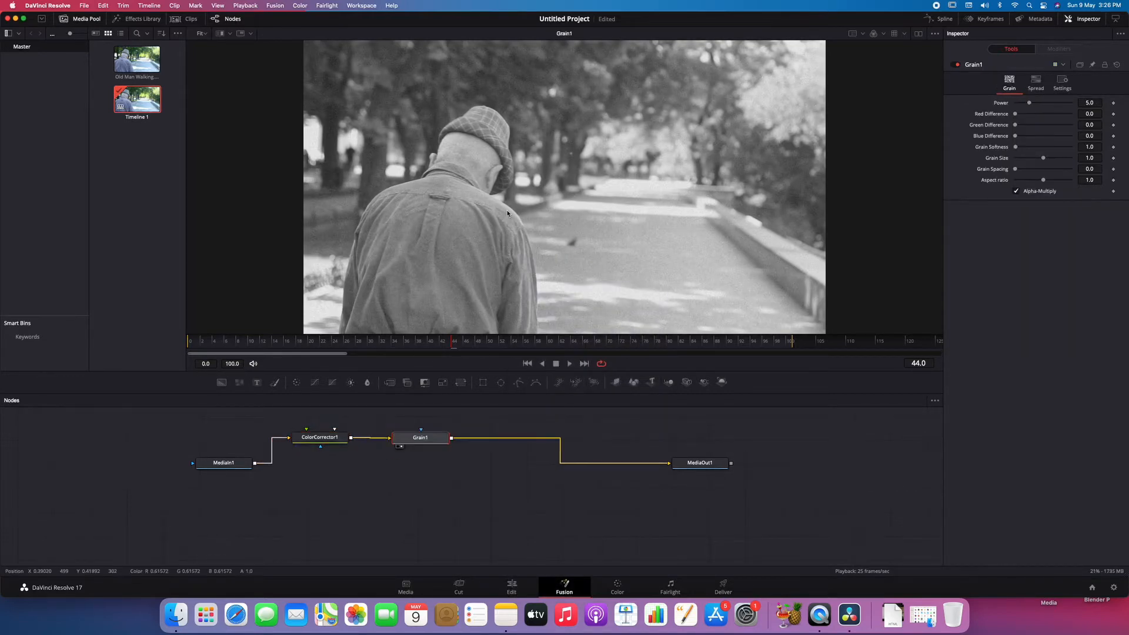
key("space")
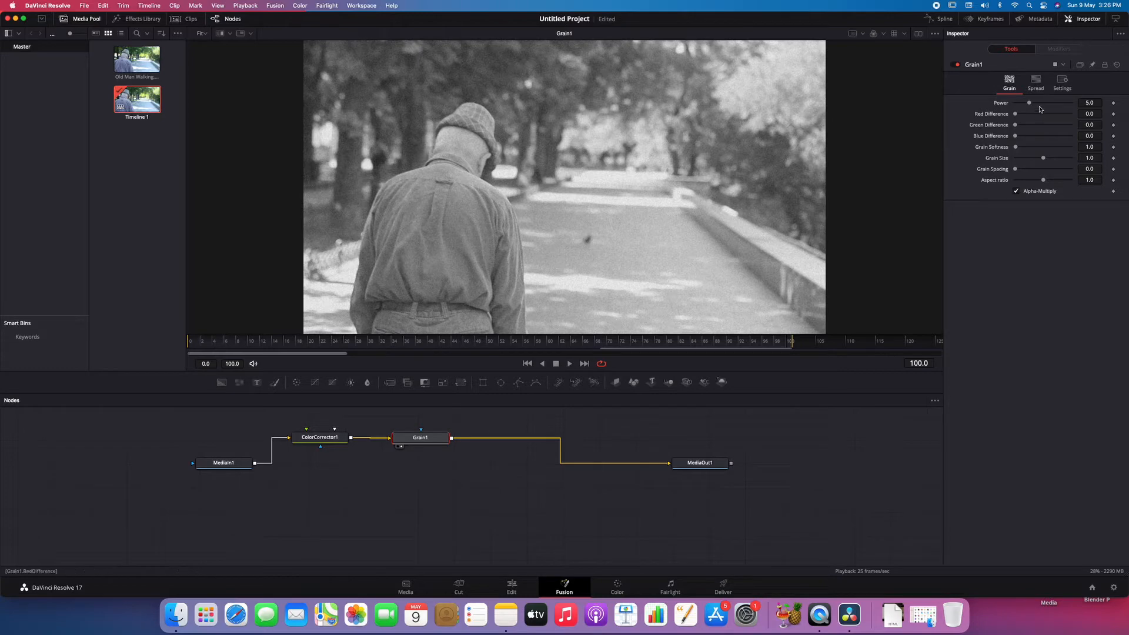
- Set the Grain node's power to 3.62 and preview the clip
left_click_drag(1030, 104, 1027, 105)
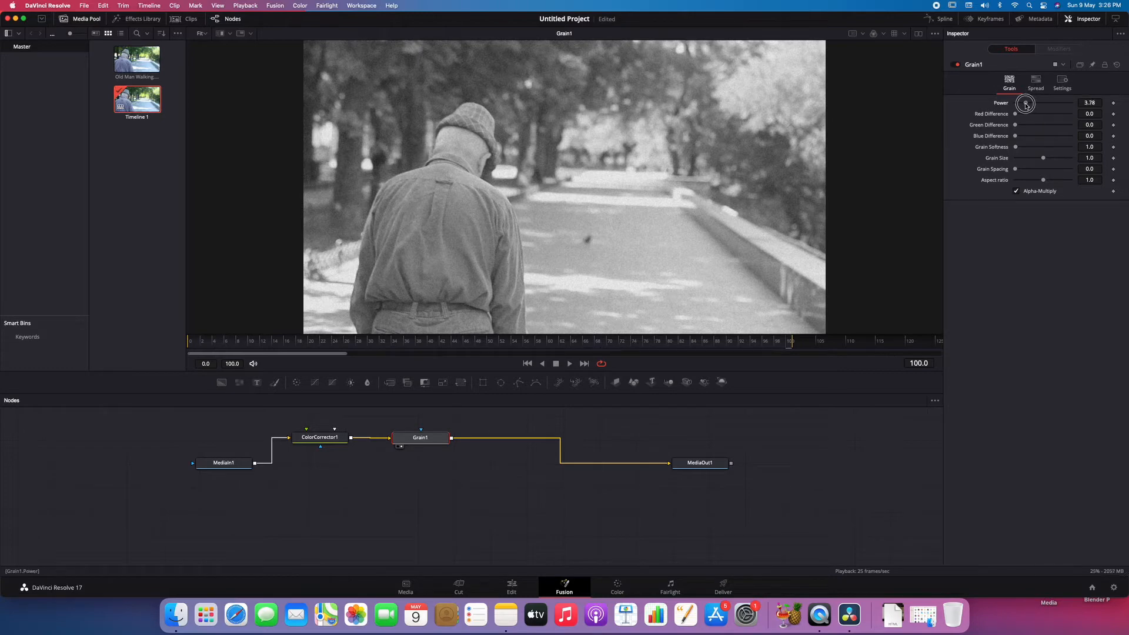
key("space")
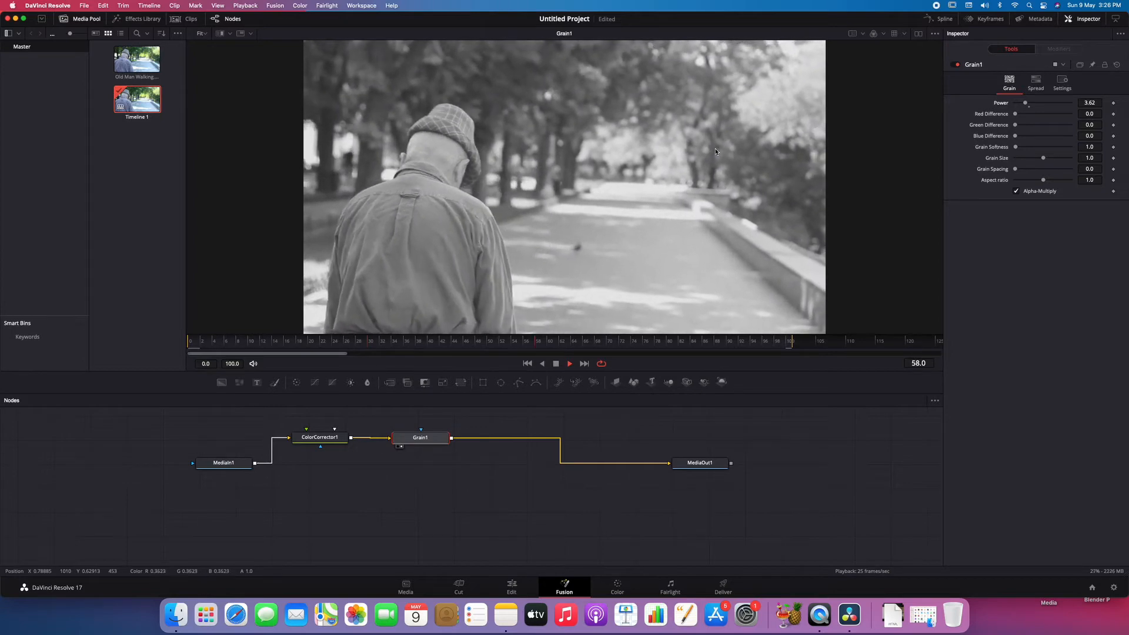
key("space")
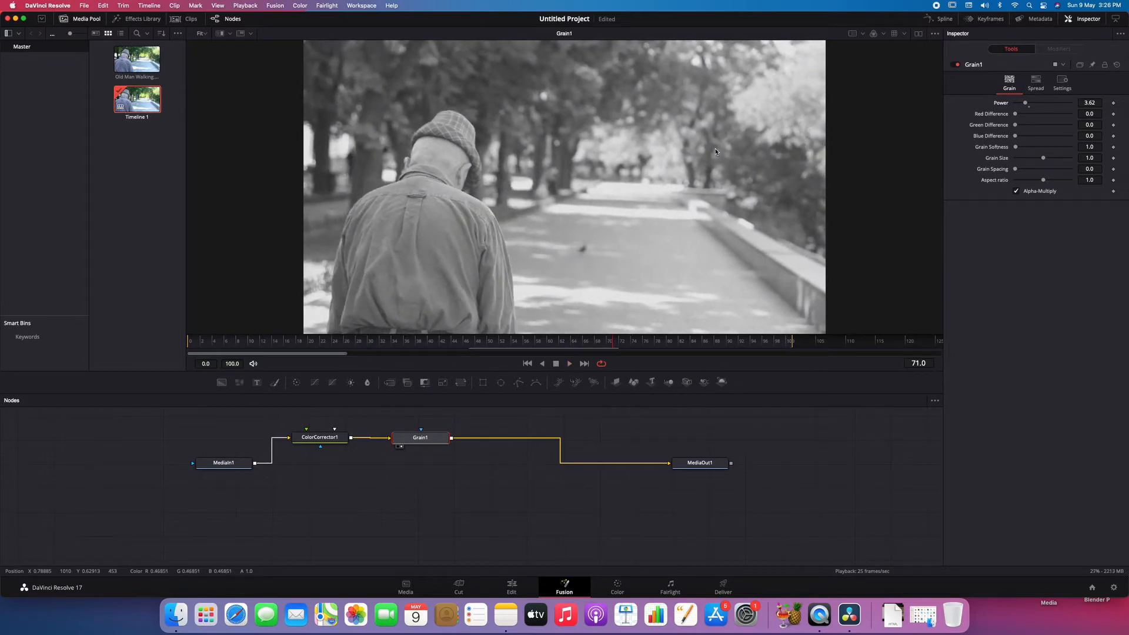
- Insert a Resolve FX Film Damage node between Grain1 and MediaOut1 and line it up with the Grain node
right_click(514, 442)
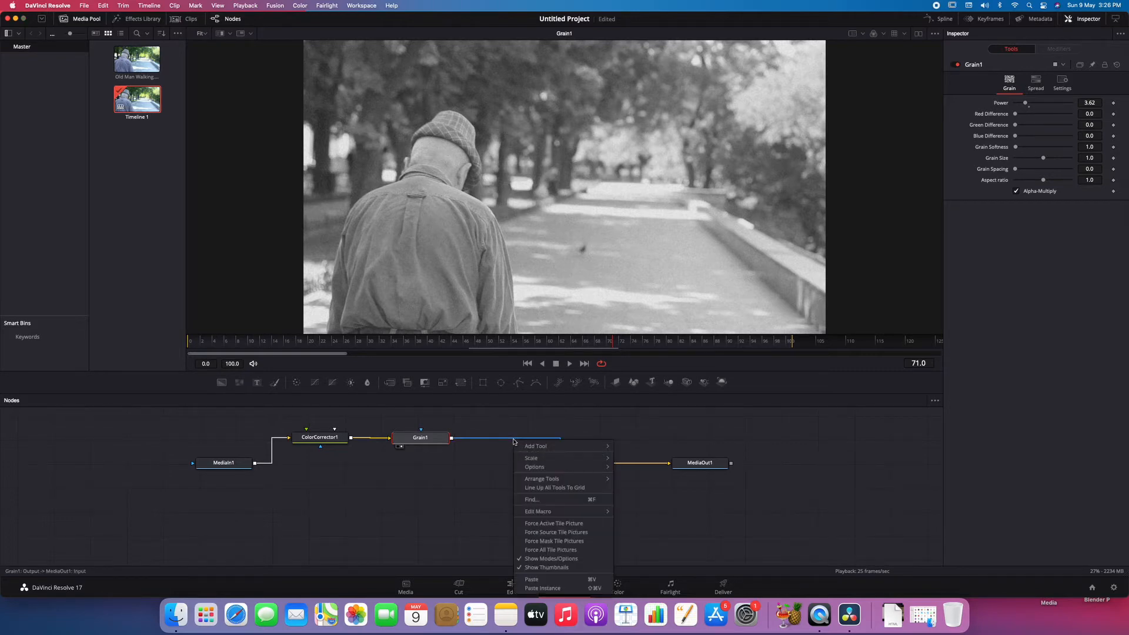
mouse_move(565, 447)
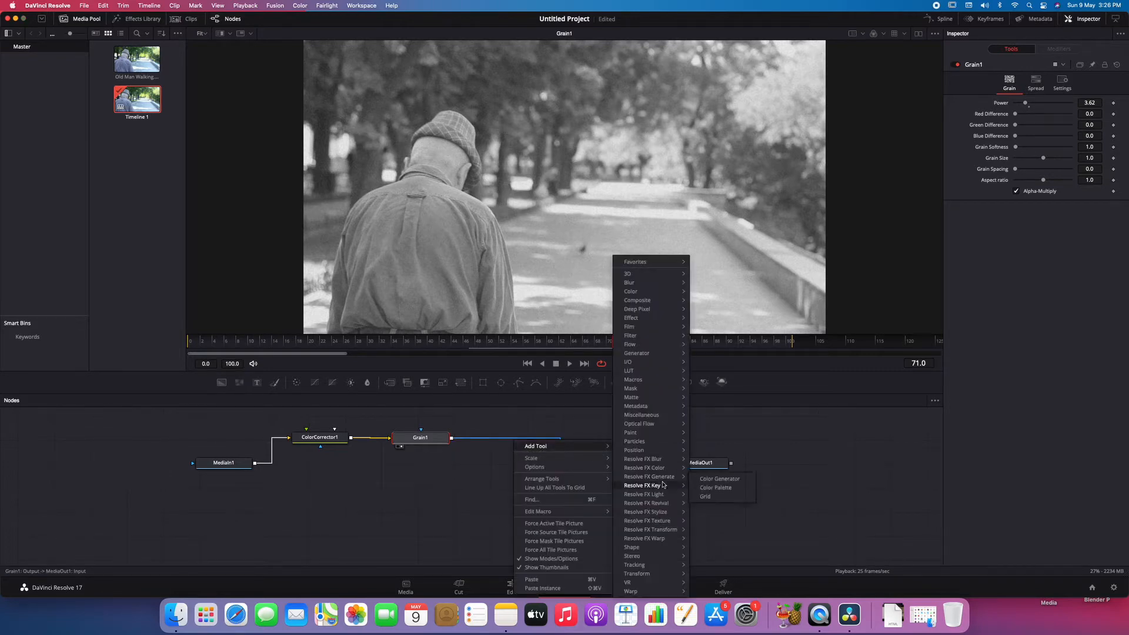
mouse_move(662, 525)
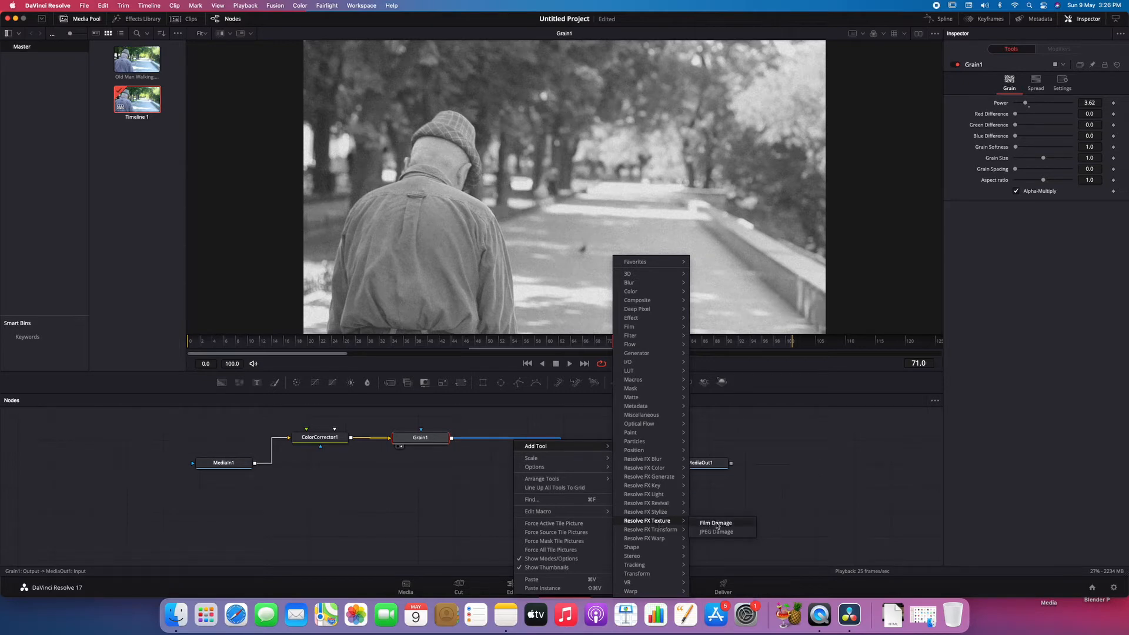
left_click(741, 525)
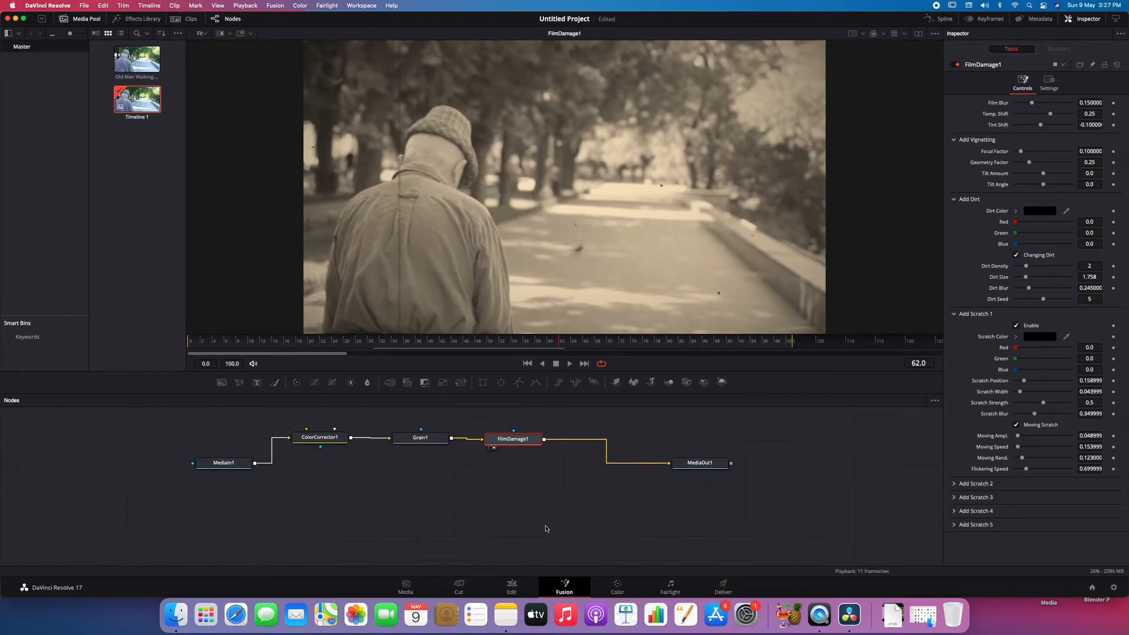
left_click_drag(511, 439, 515, 438)
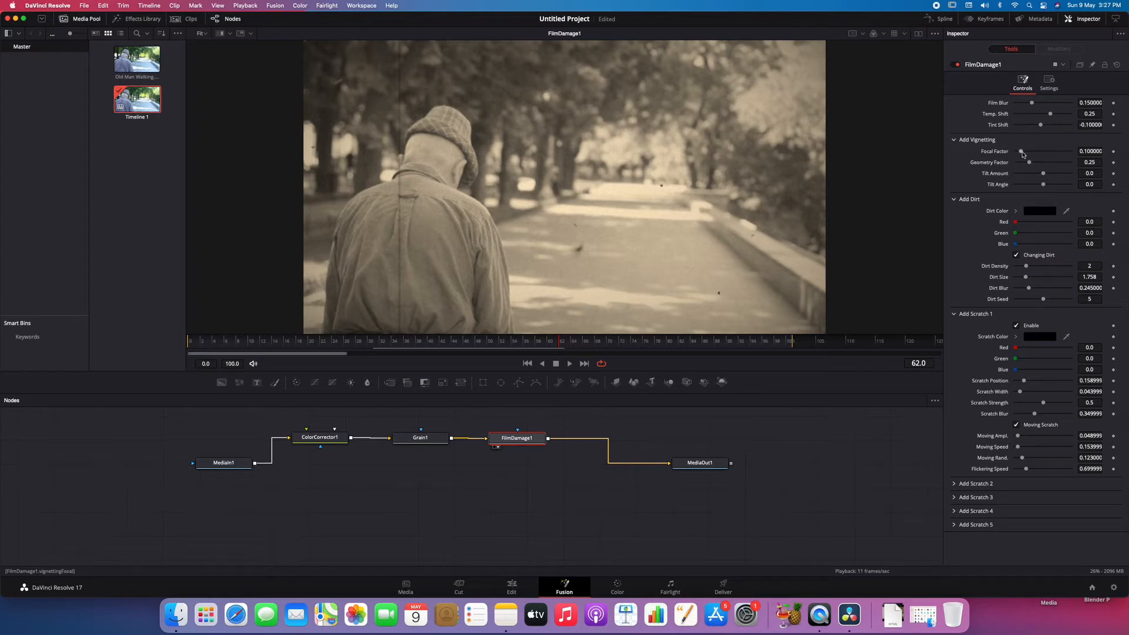
- Set the Film Damage vignetting focal factor to 0.693 and check it in playback
left_click_drag(1023, 154, 1068, 154)
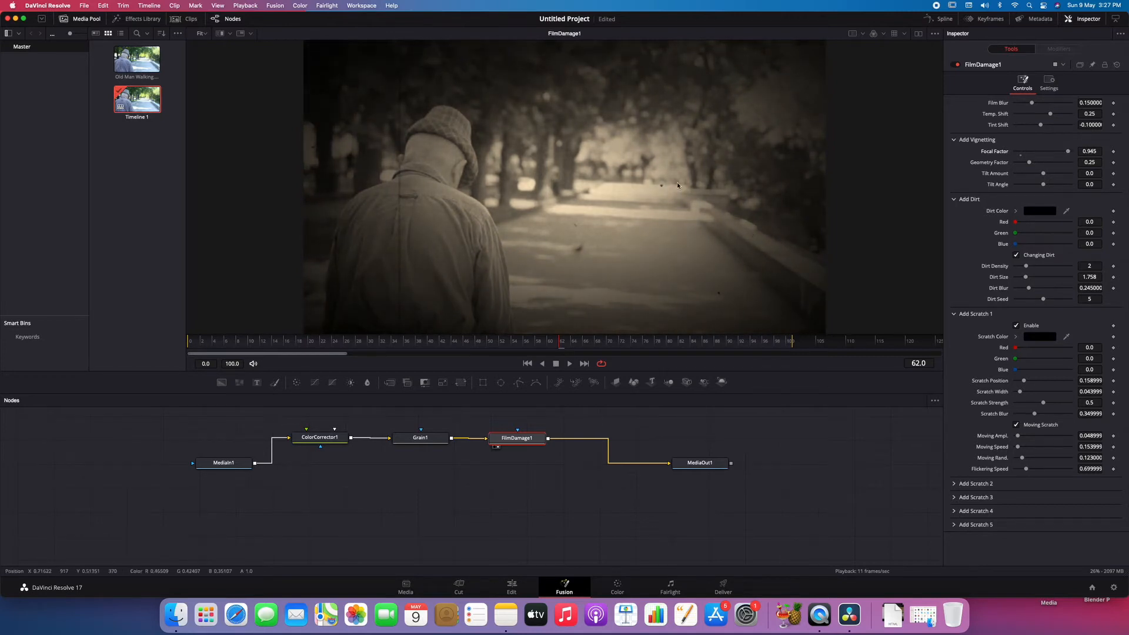
key("space")
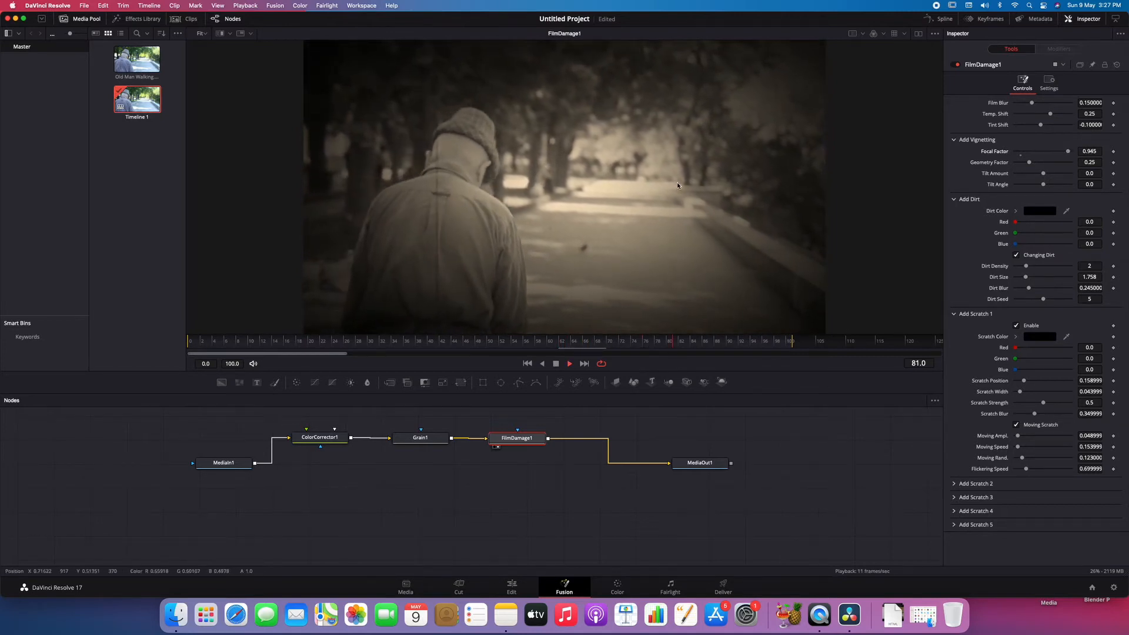
mouse_move(1057, 152)
left_mouse_down()
mouse_move(1067, 156)
mouse_move(1054, 153)
left_mouse_up()
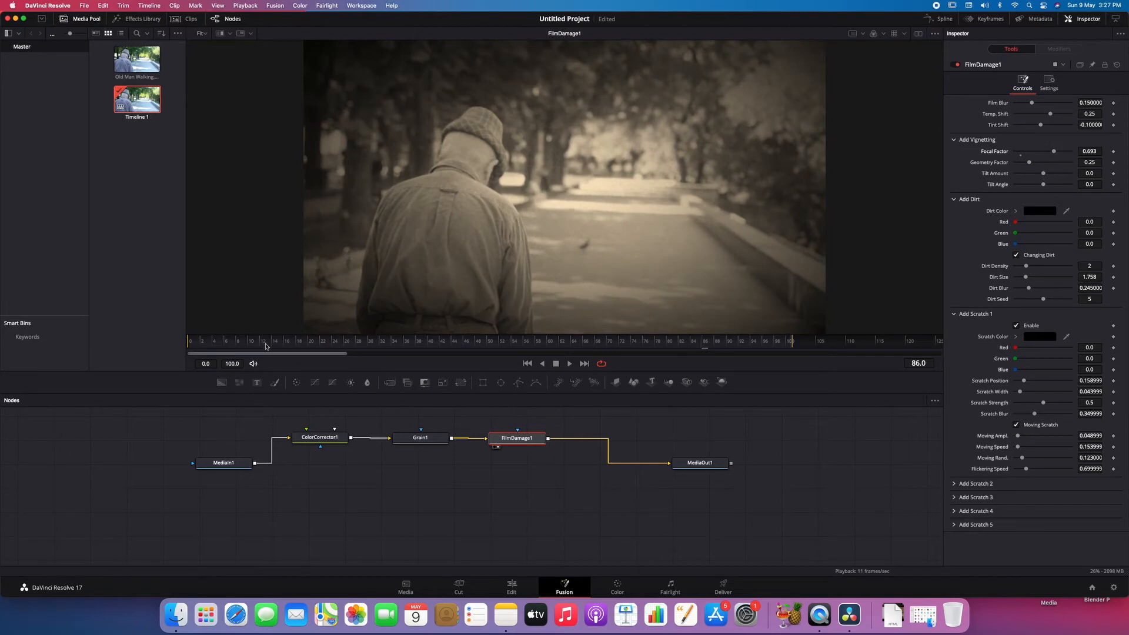
key("space")
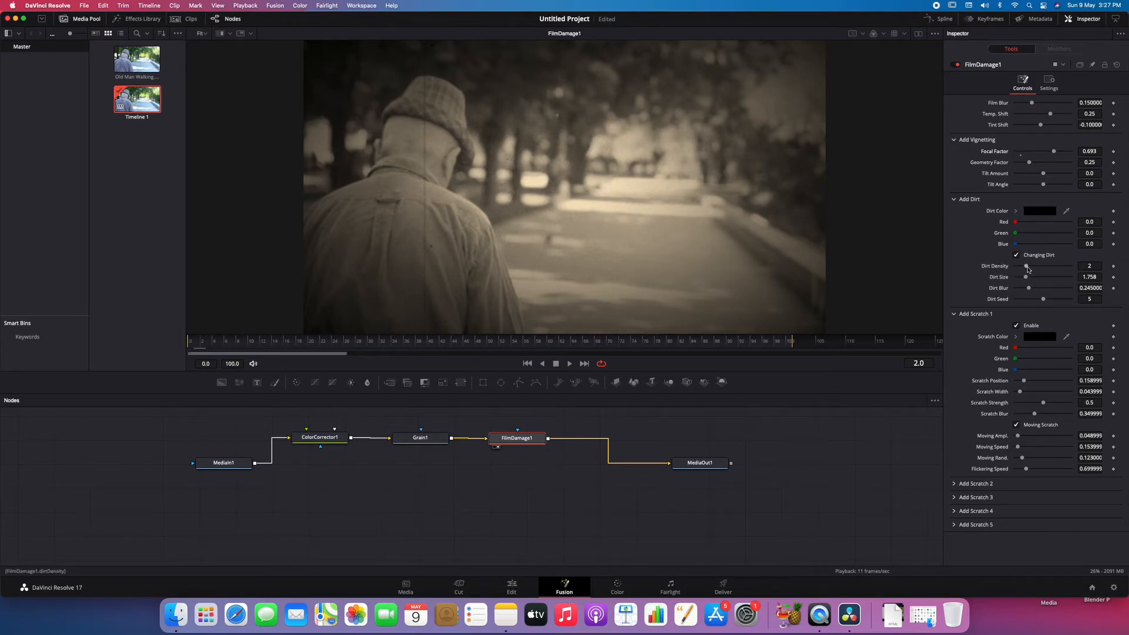
- Set the film dirt density to 3 and dirt blur to 0.685, preview the clip, and return to frame 18
left_click_drag(1028, 270, 1035, 268)
left_click_drag(1030, 289, 1055, 289)
key("space")
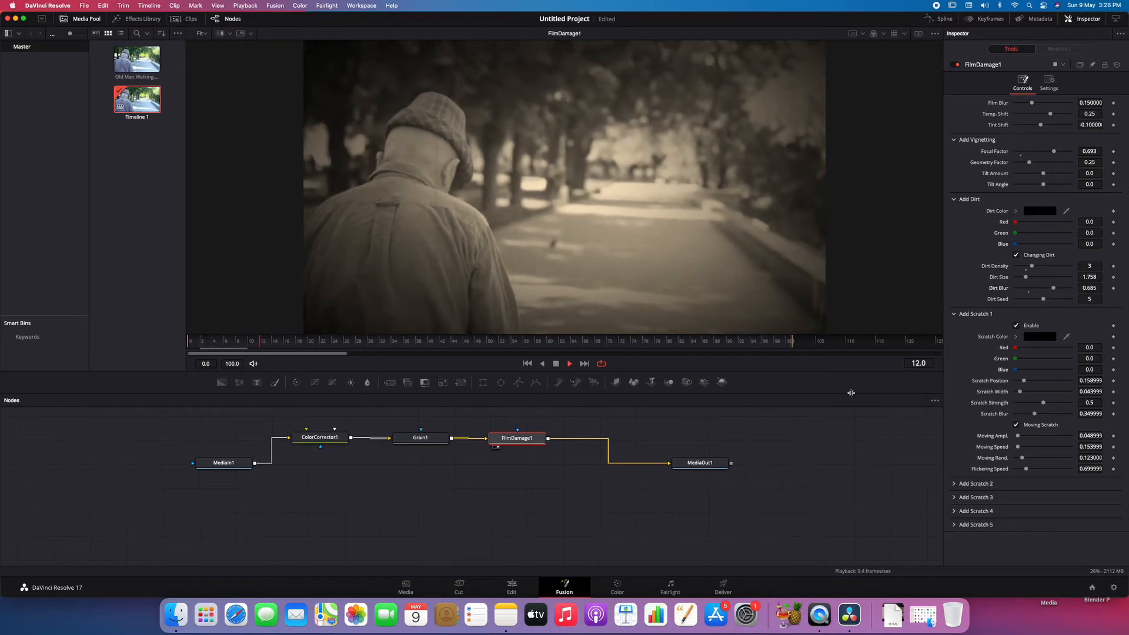
key("space")
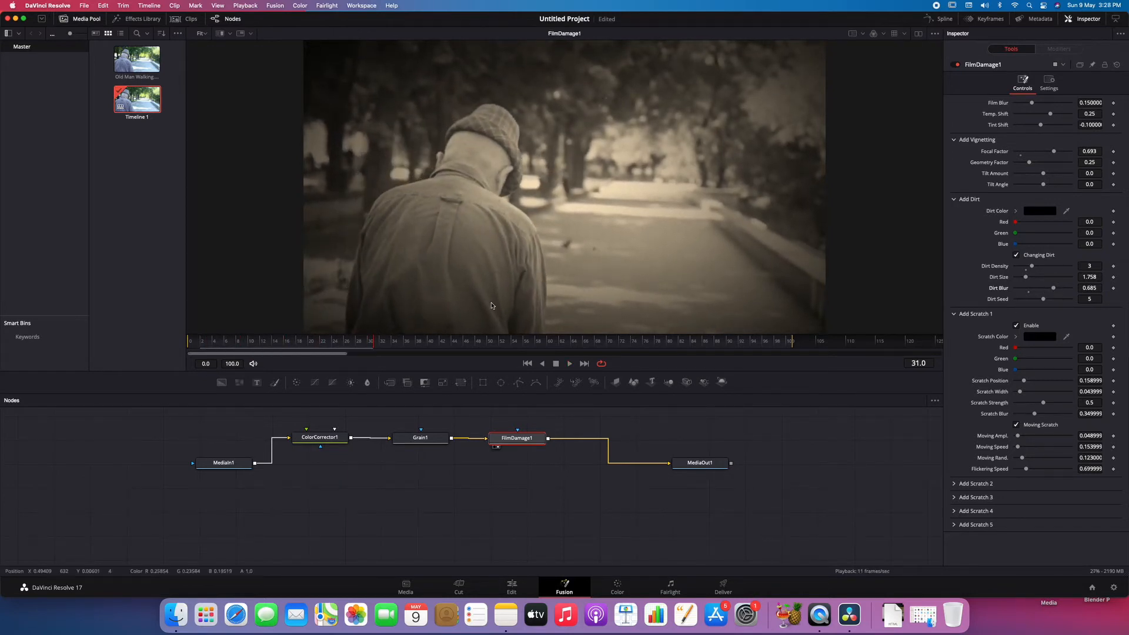
left_click_drag(369, 345, 297, 344)
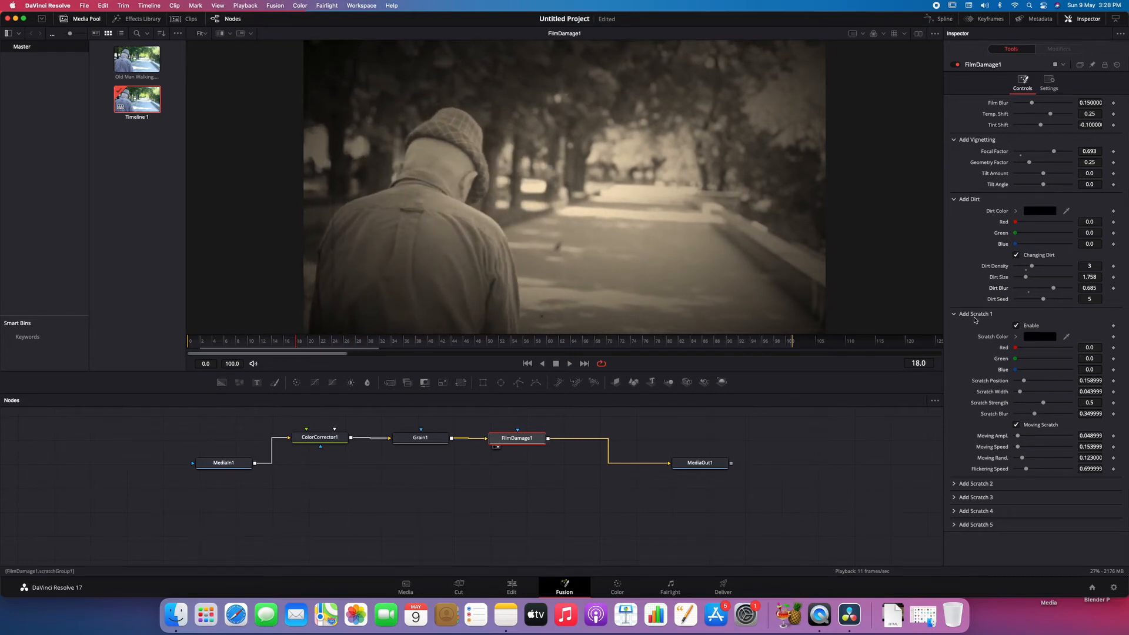
- Enable Scratch 2 on the Film Damage node with a scratch strength of 0.307 and preview it
left_click(955, 318)
left_click(955, 328)
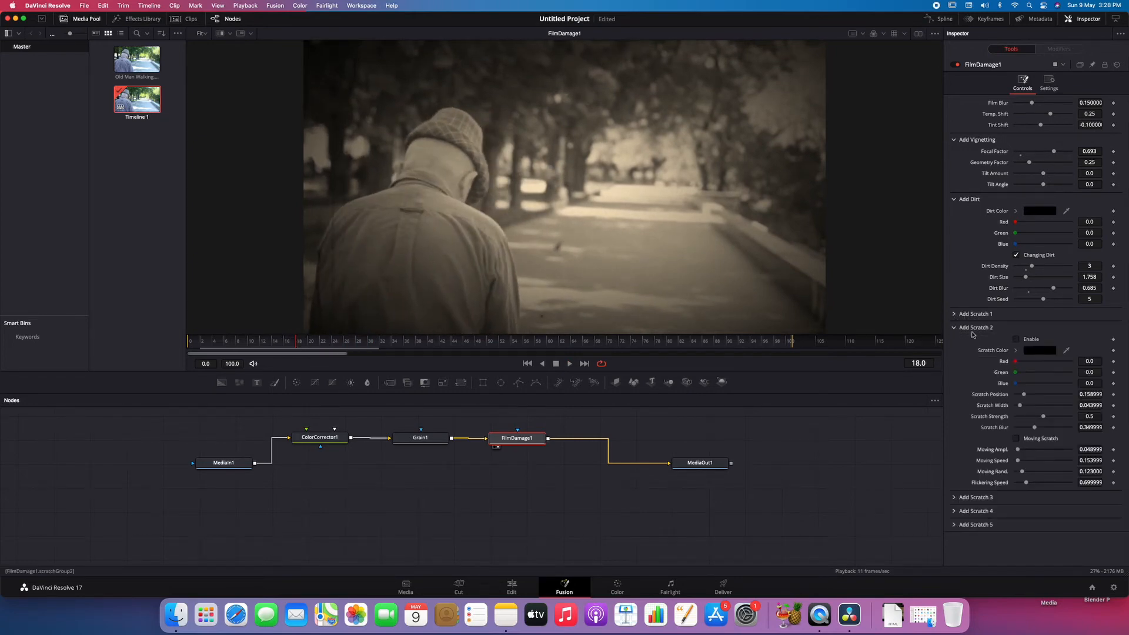
left_click(1017, 340)
left_click_drag(1042, 418, 1030, 420)
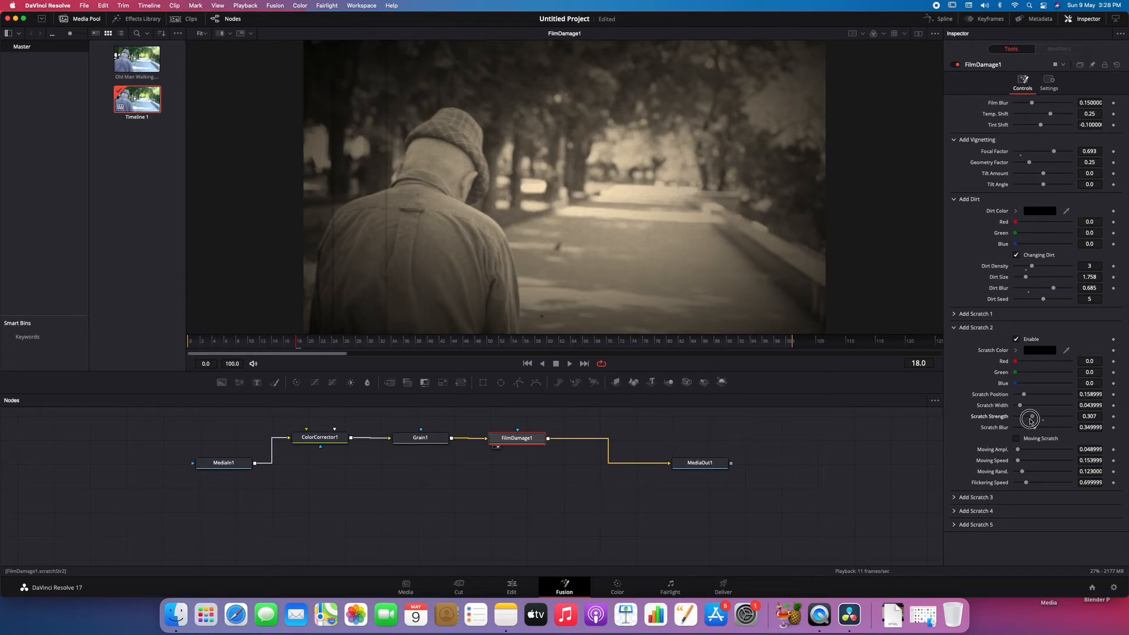
key("space")
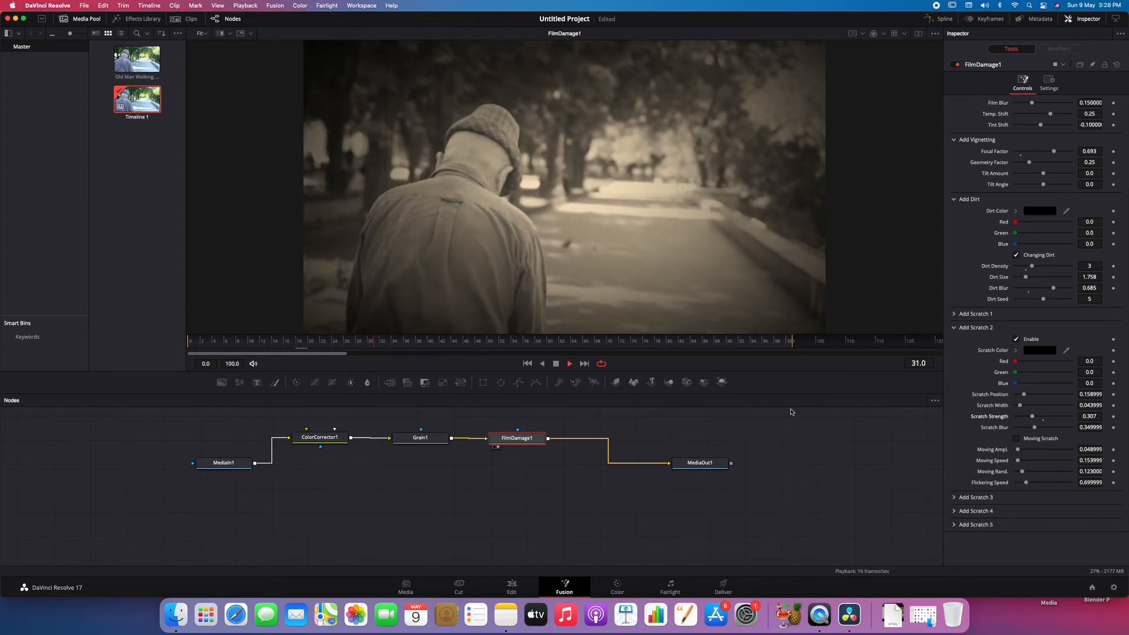
key("space")
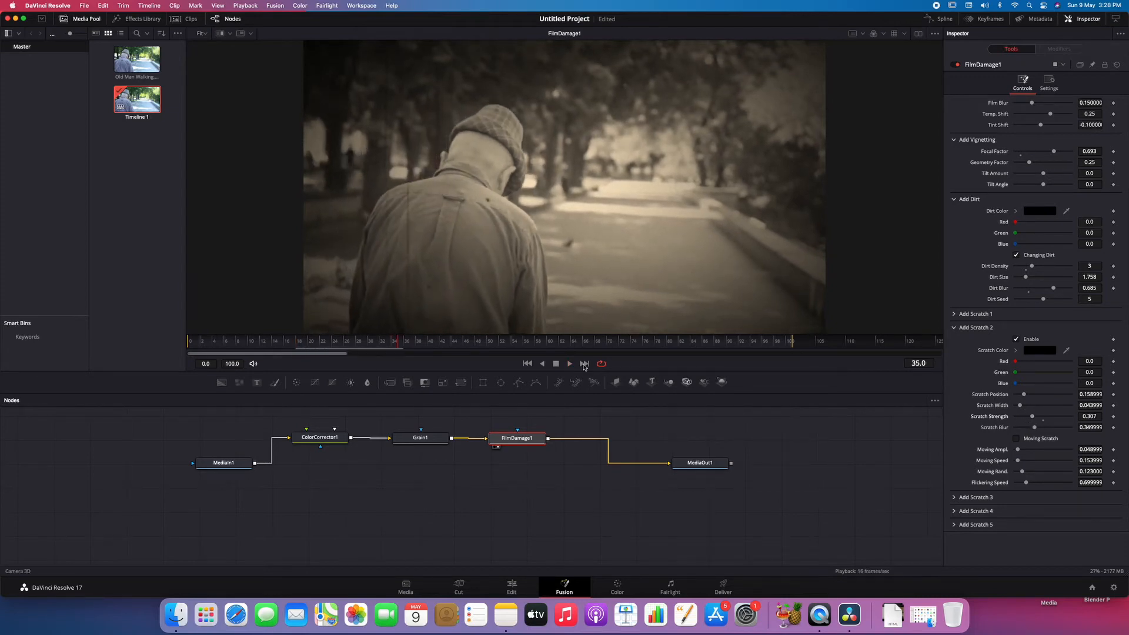
- Turn on Moving Scratch for Scratch 2 and play a short stretch of the clip to check it
left_click(1021, 441)
key("space")
key("space")
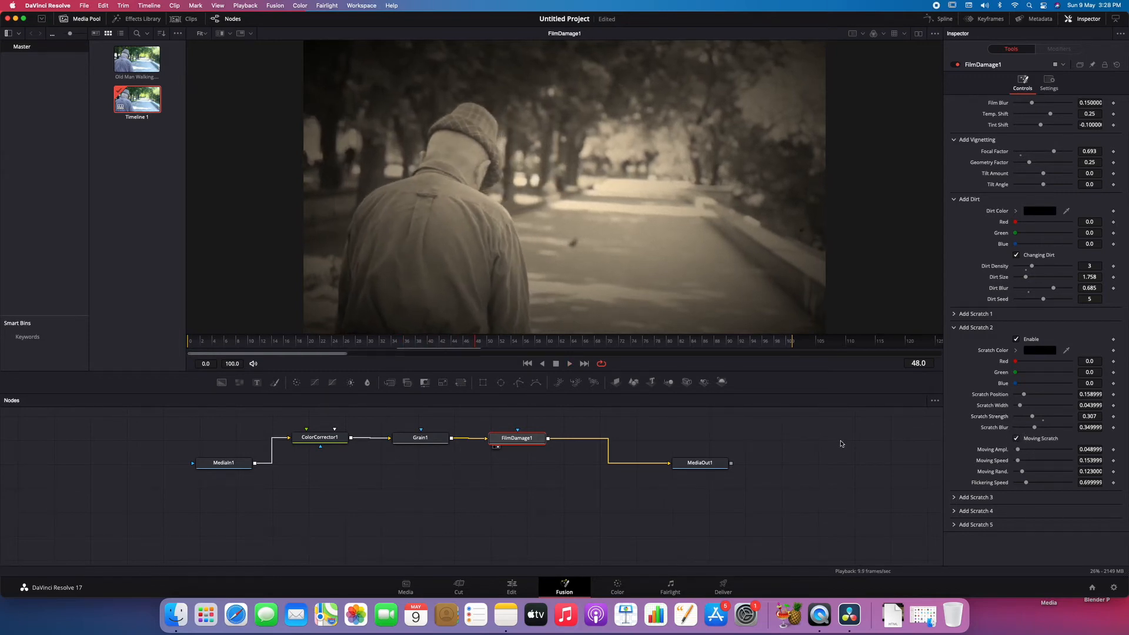
- Go to frame 35 and shift the Scratch 2 position slightly on the Film Damage node
left_click_drag(445, 349, 402, 344)
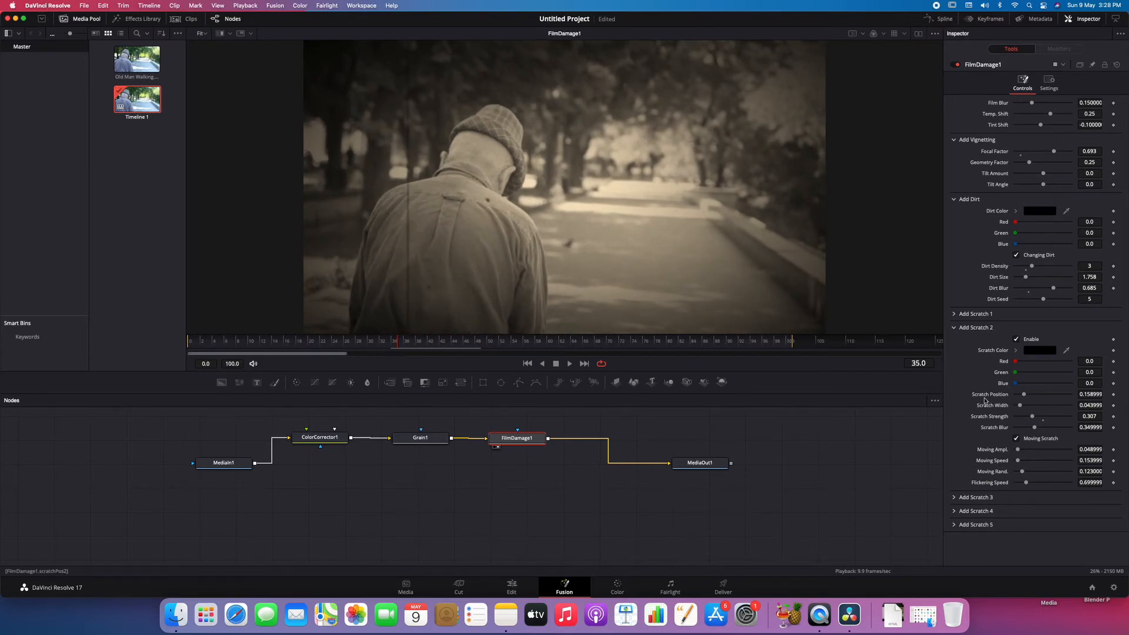
left_click_drag(1024, 395, 1035, 397)
left_click(955, 330)
- Enable Scratch 3 with Moving Scratch on, a scratch position of 0.661 and a strength of 0.1, and preview it
left_click(957, 343)
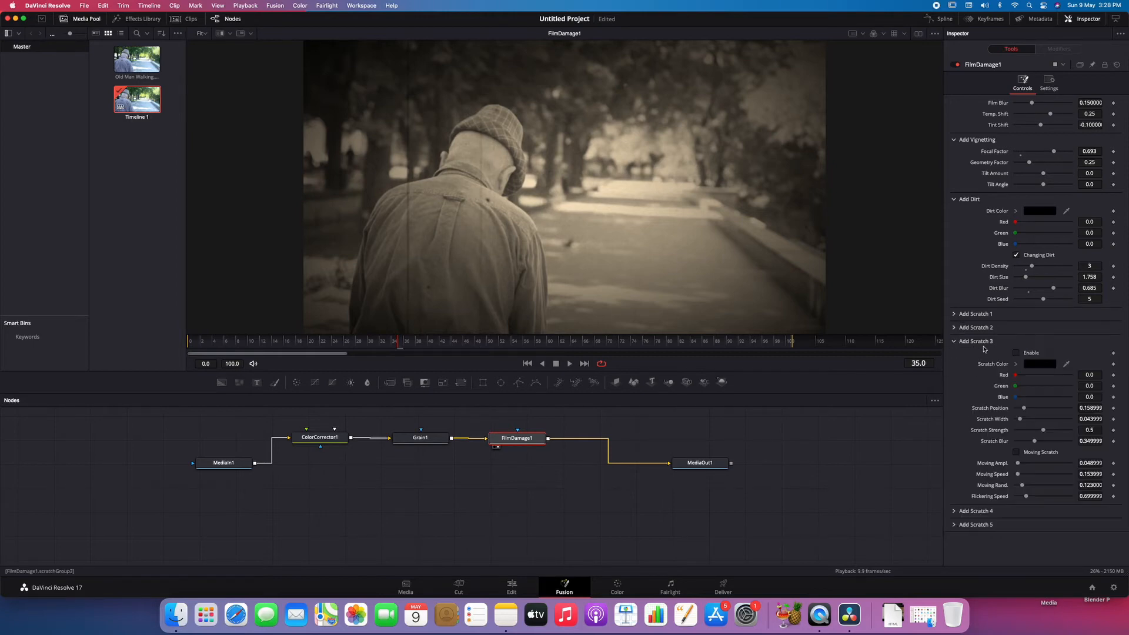
left_click(1017, 353)
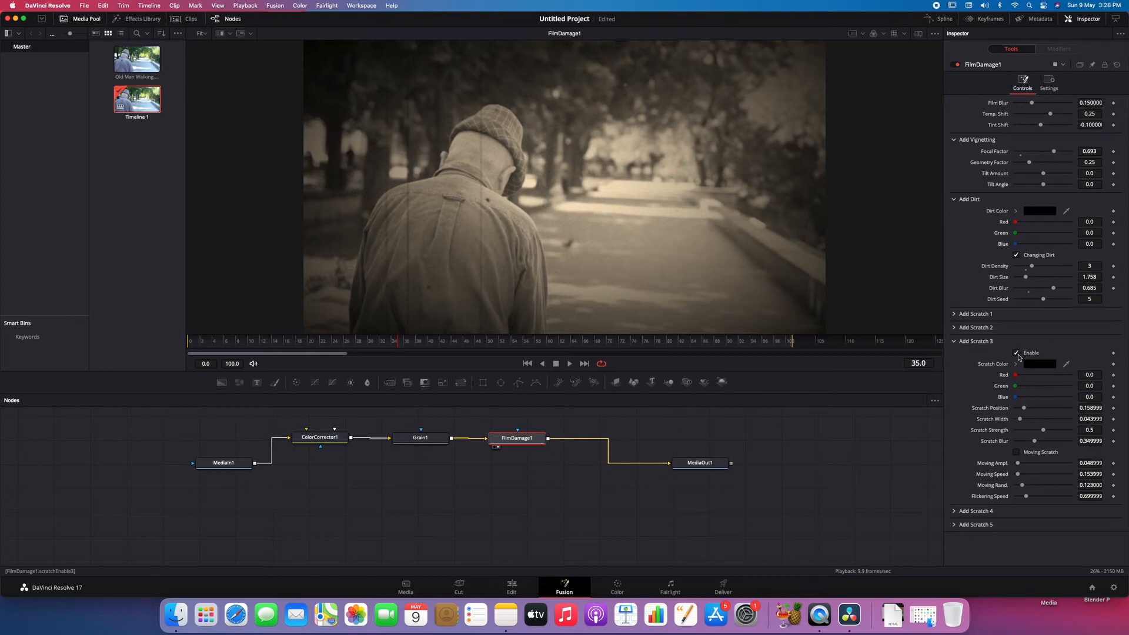
left_click(1019, 453)
left_click_drag(1024, 408, 1054, 408)
left_click(1029, 431)
key("space")
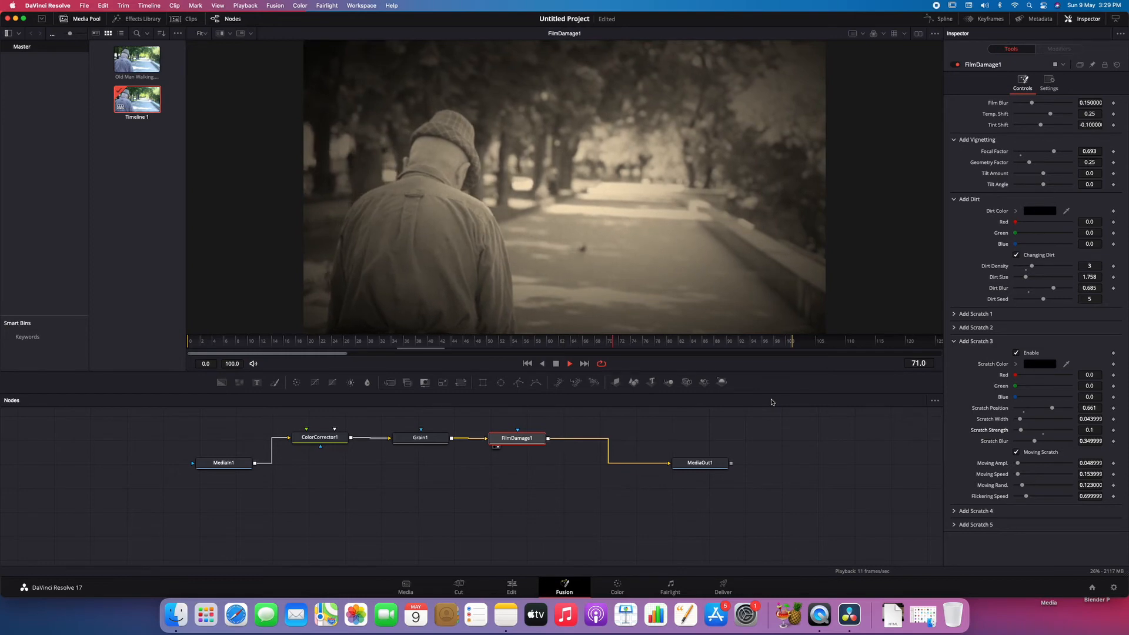
key("space")
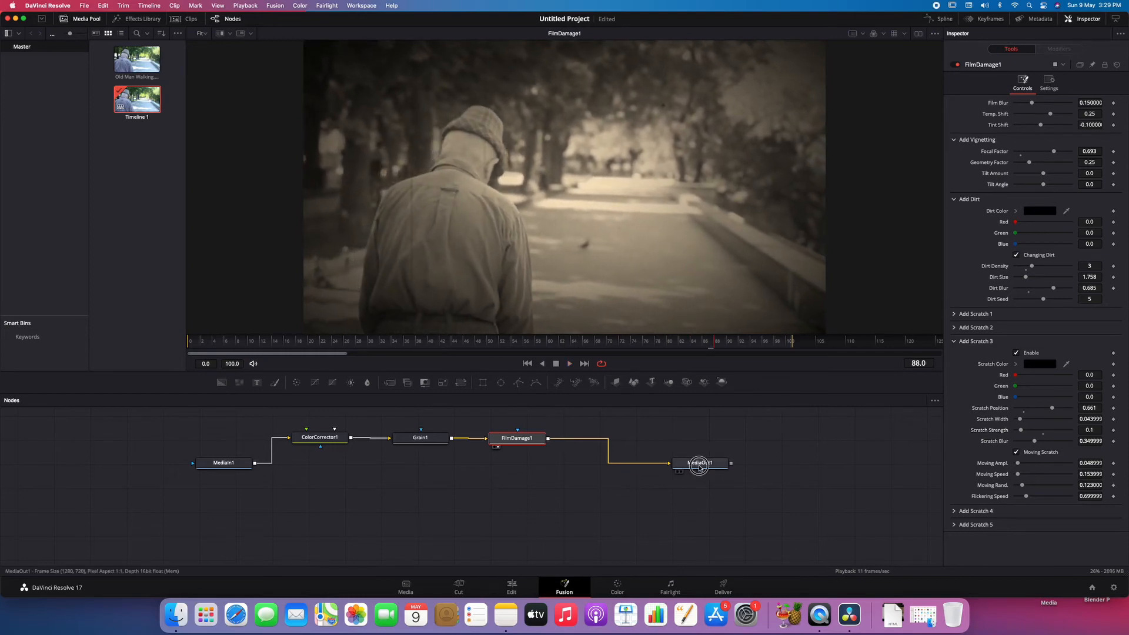
- Move MediaOut1 away to make room, insert a Camera Shake node after FilmDamage1, and play the clip
left_click_drag(697, 465, 747, 467)
right_click(594, 443)
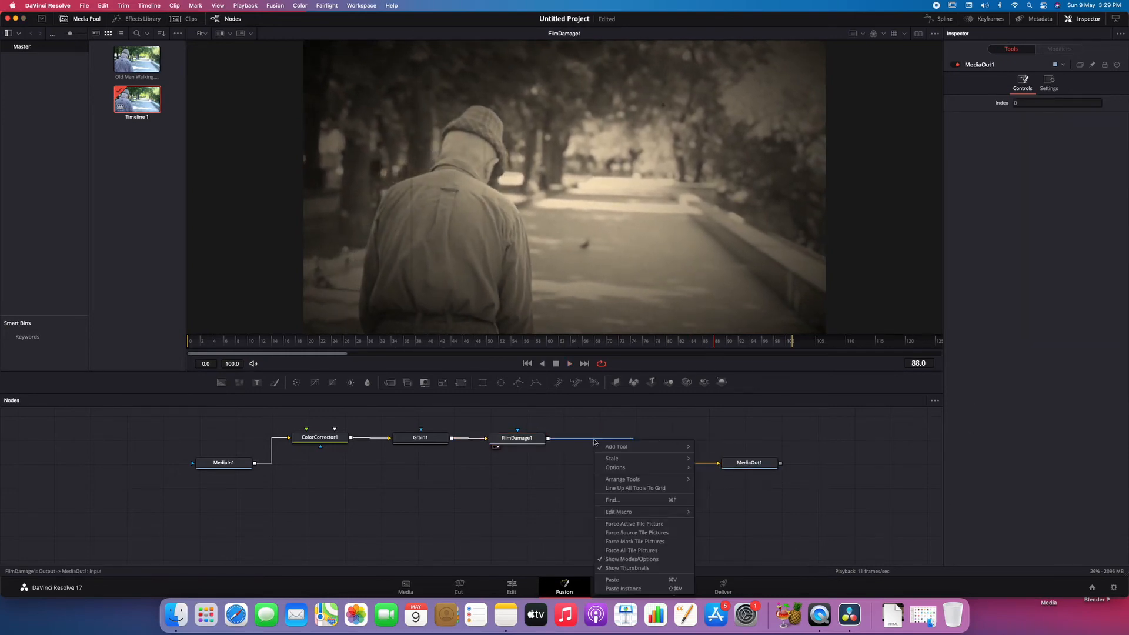
mouse_move(636, 451)
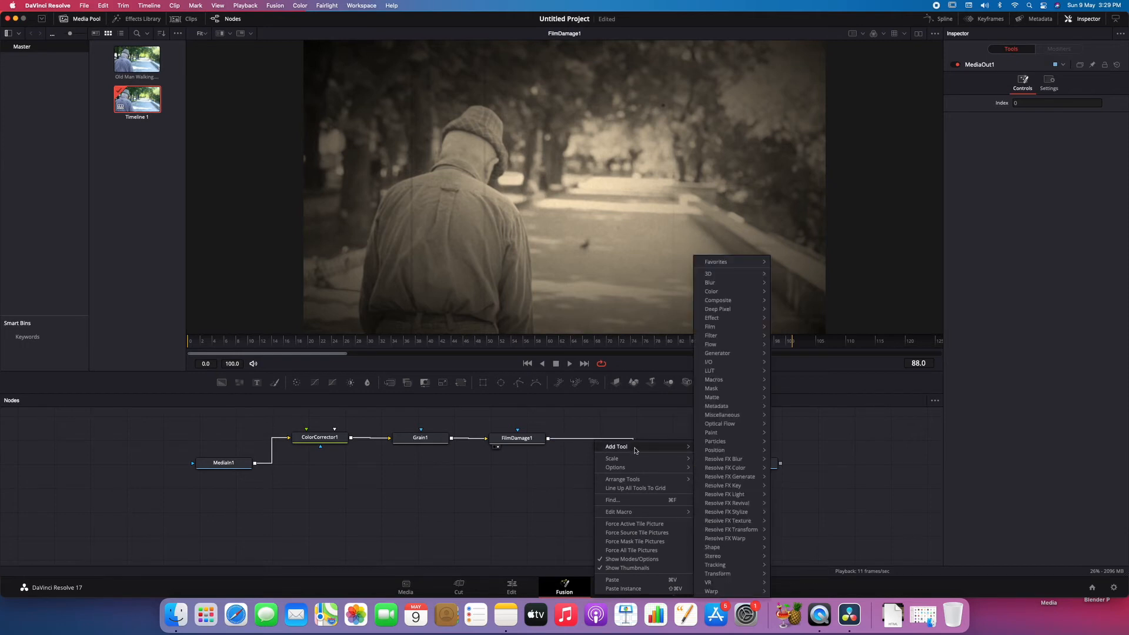
mouse_move(734, 531)
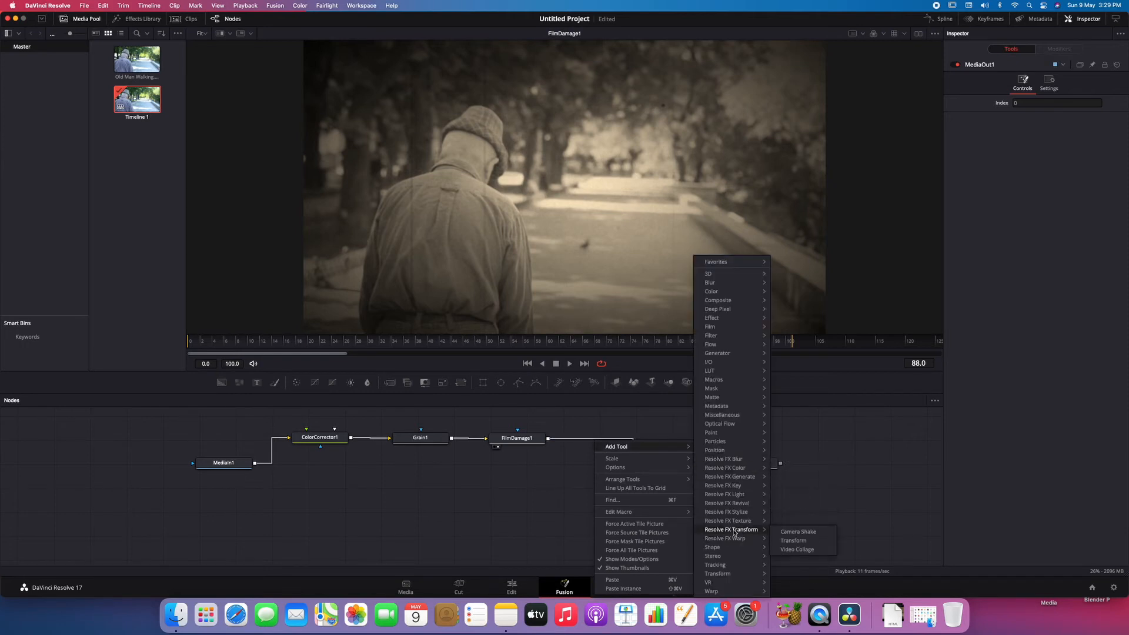
left_click(806, 533)
key("space")
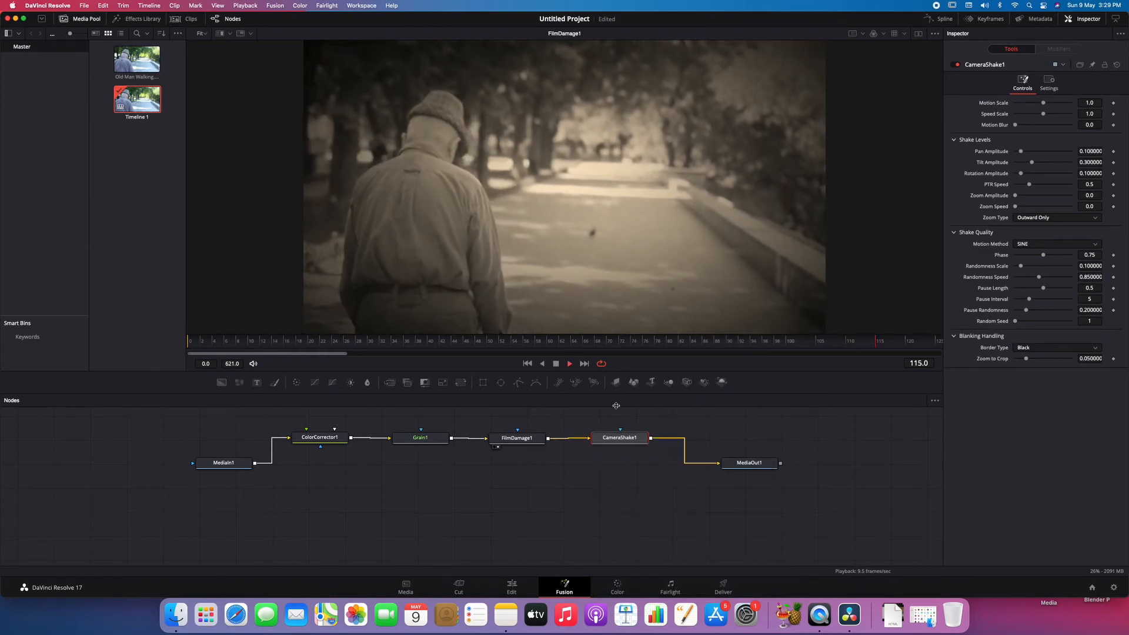
left_click_drag(621, 443, 615, 443)
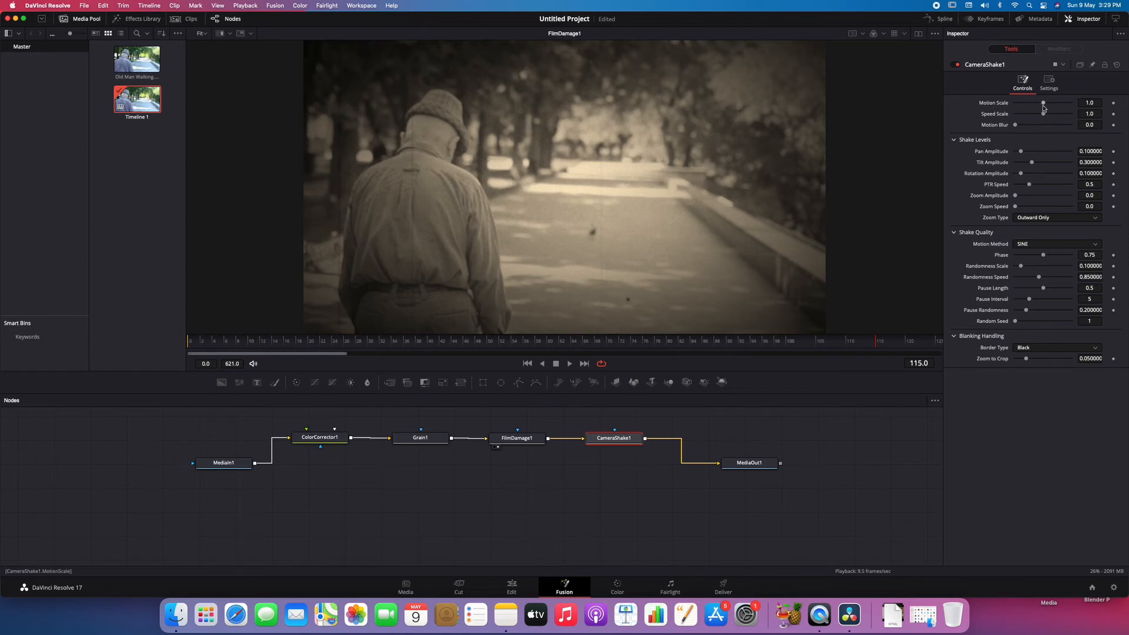
- Set the camera shake's Motion Scale to 0.457, show the Camera Shake node in the viewer, and preview it
left_click_drag(1040, 103, 1028, 103)
left_click_drag(631, 443, 702, 240)
key("space")
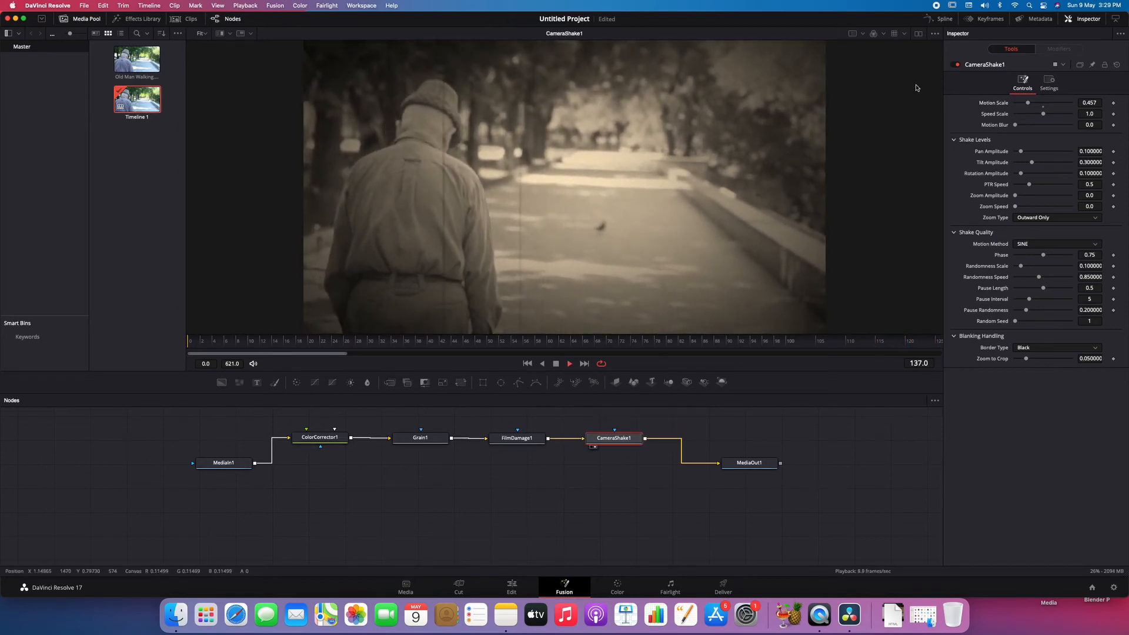
key("space")
- Show the original MediaIn1 clip beside the Camera Shake output in dual viewers and play both to compare
left_click(918, 34)
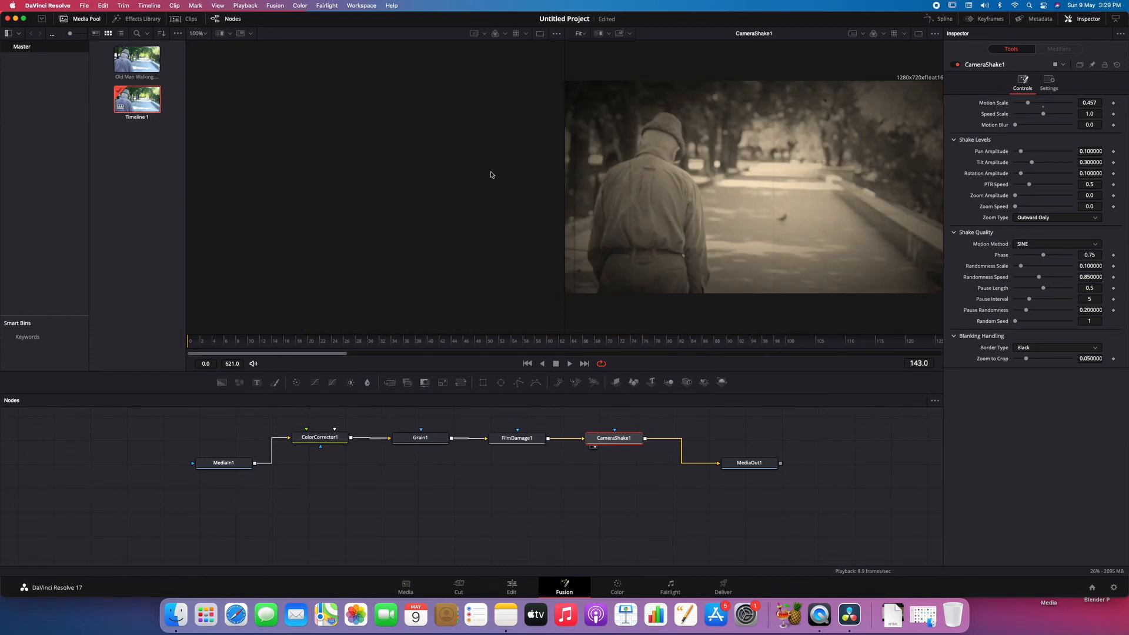
key("1")
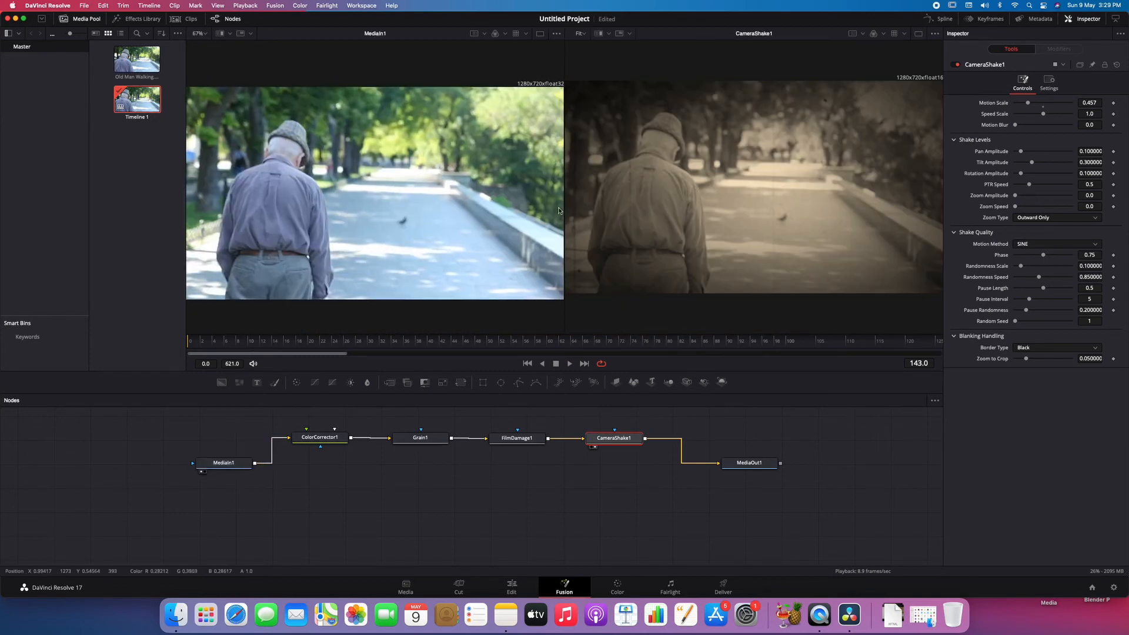
key("space")
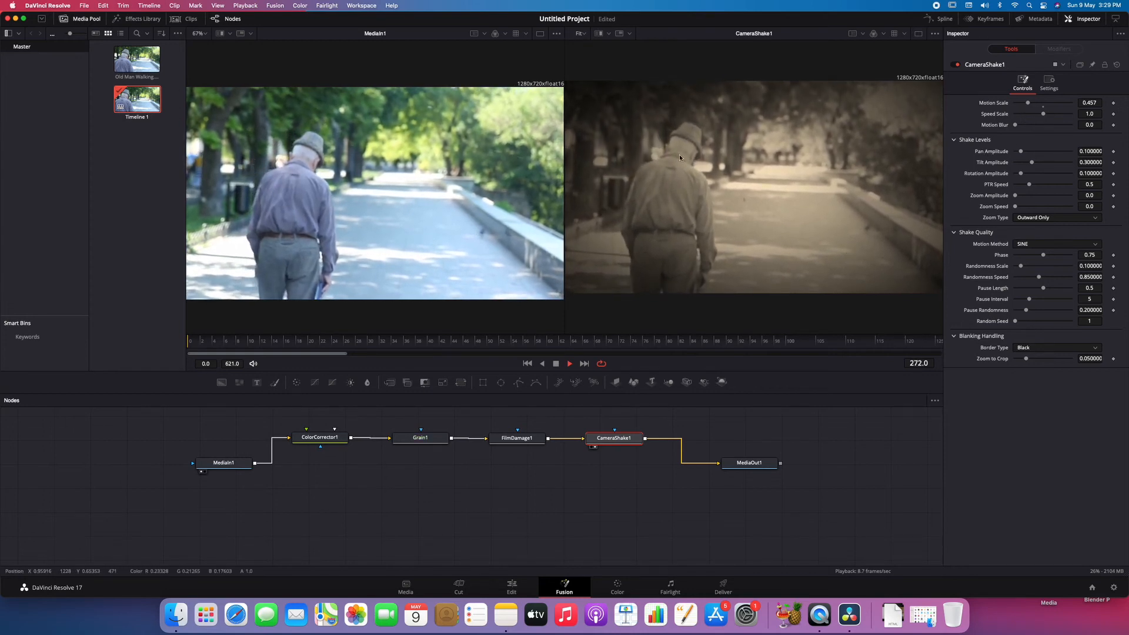
key("space")
- Set the camera shake's Pan Amplitude to 0.244 and check the motion
left_click_drag(1021, 151, 1036, 152)
key("space")
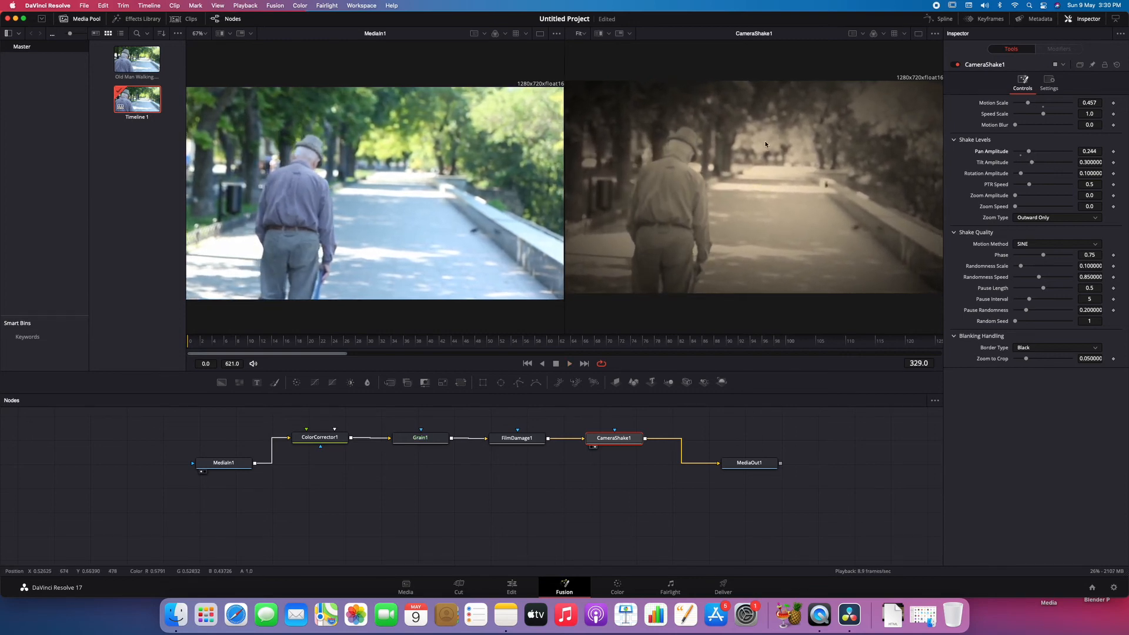
scroll(782, 175, "up", 3)
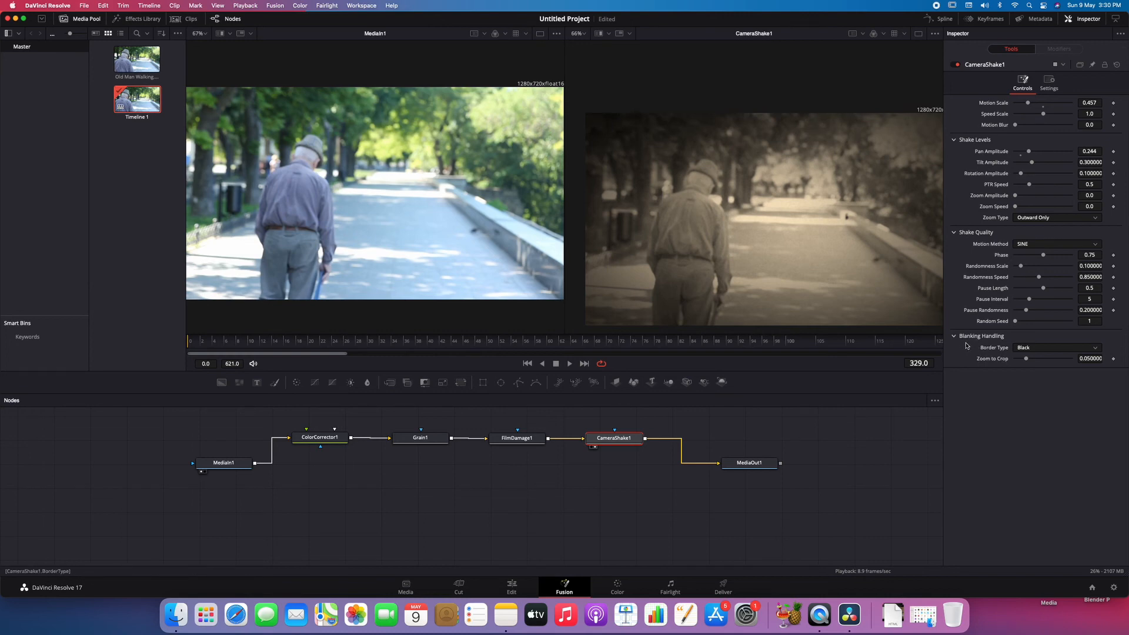
- Exaggerate the camera shake with a Motion Scale of 2.0, trying Pan Amplitude at 0.953 and 0.488 to check the frame edges
left_click_drag(1030, 104, 1090, 105)
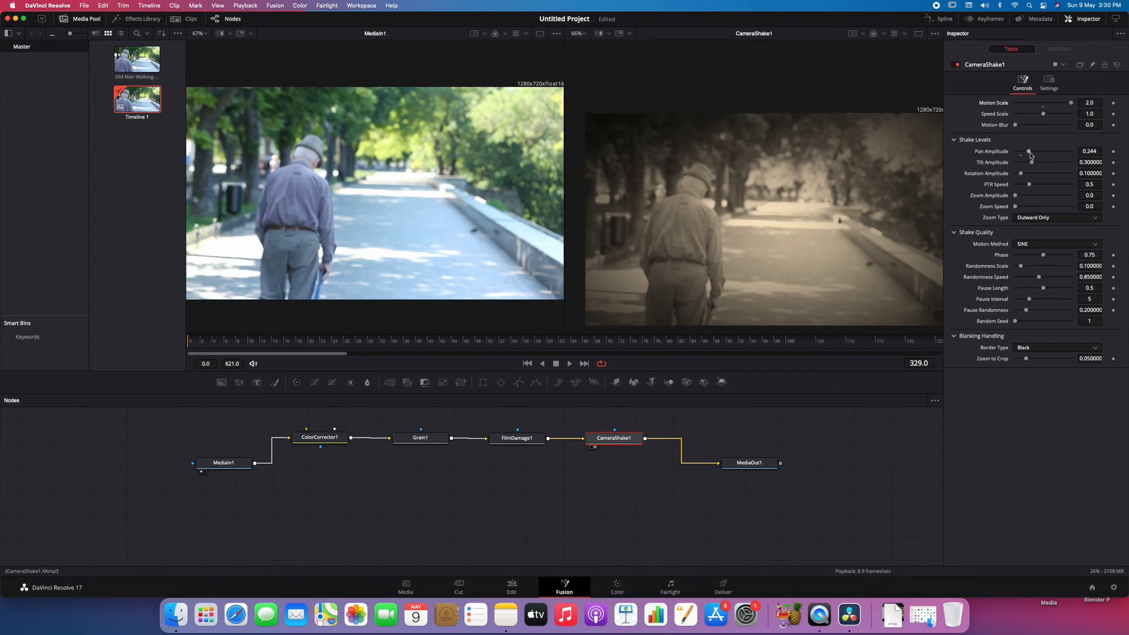
left_click(1044, 351)
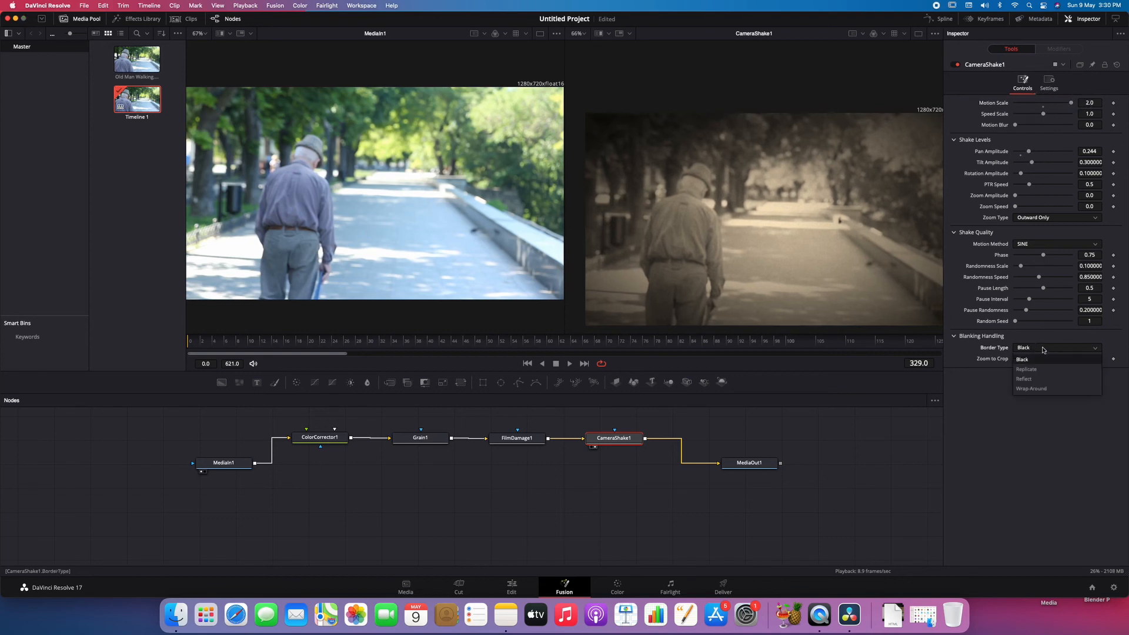
left_click(1040, 330)
left_click_drag(1039, 154, 1071, 157)
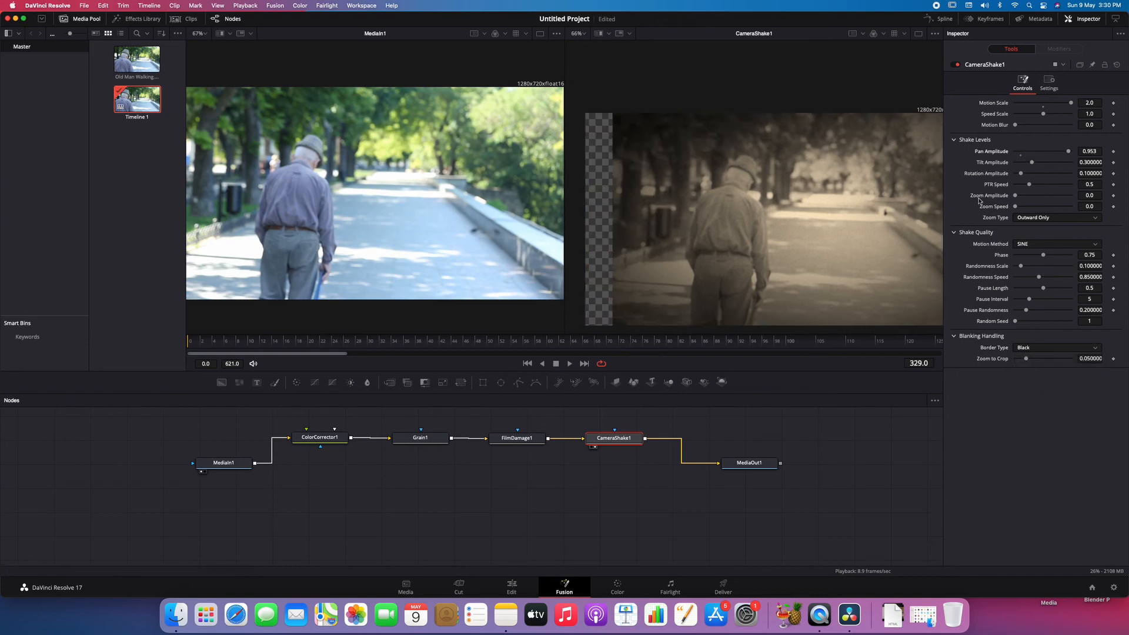
left_click_drag(1069, 152, 1041, 157)
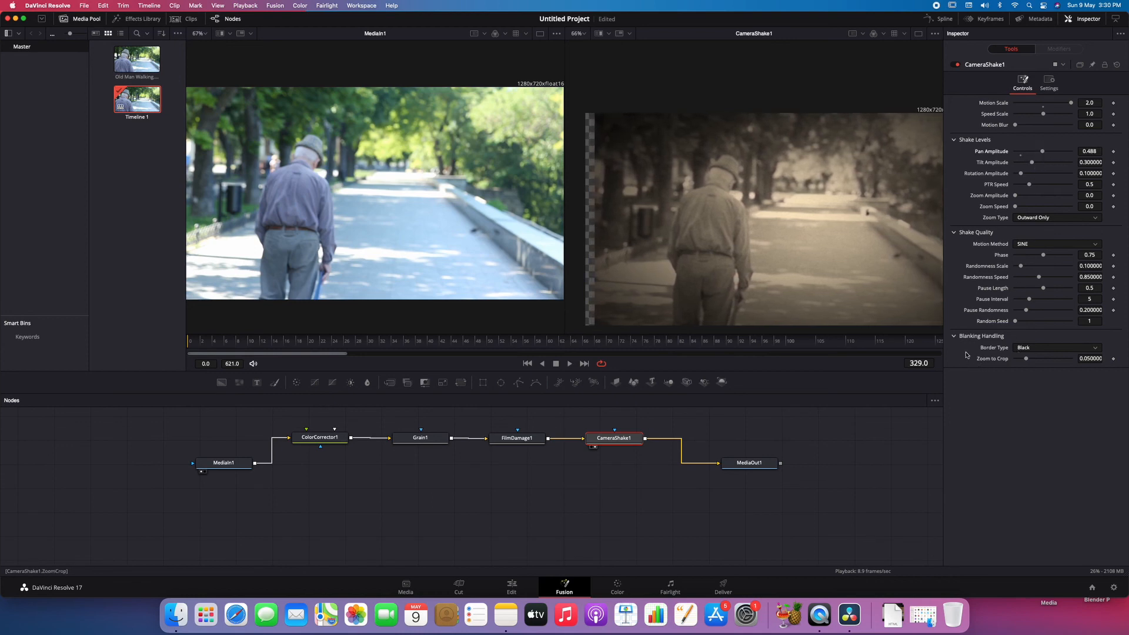
- Set the camera shake's Border Type to Reflect and reduce its motion to Pan Amplitude 0.126 and Motion Scale 0.2
left_click(1041, 351)
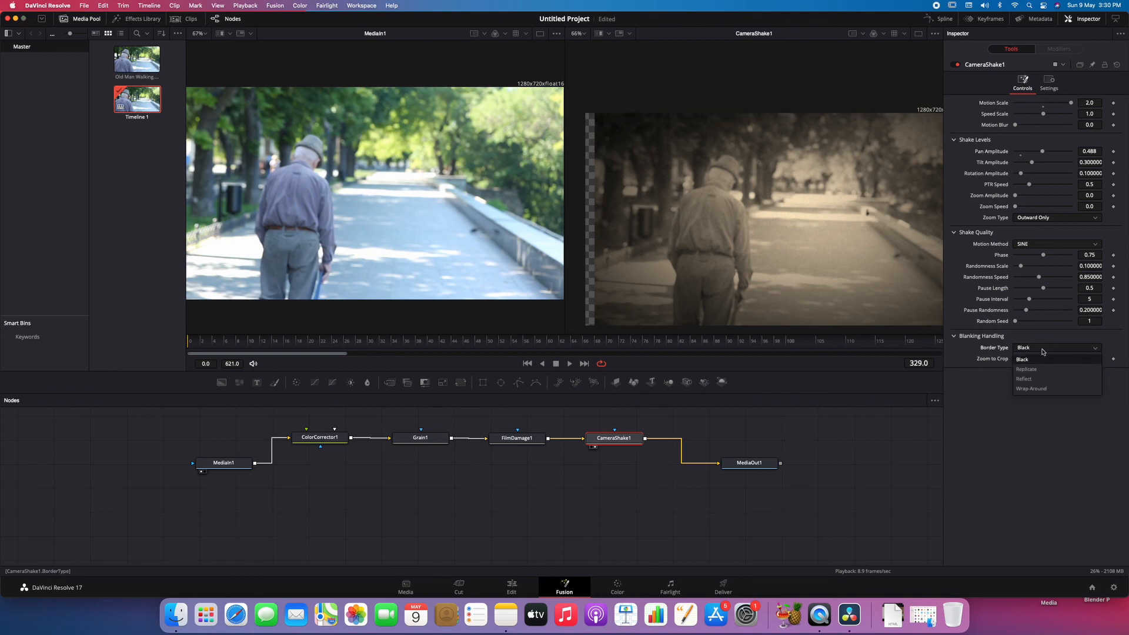
left_click(1043, 380)
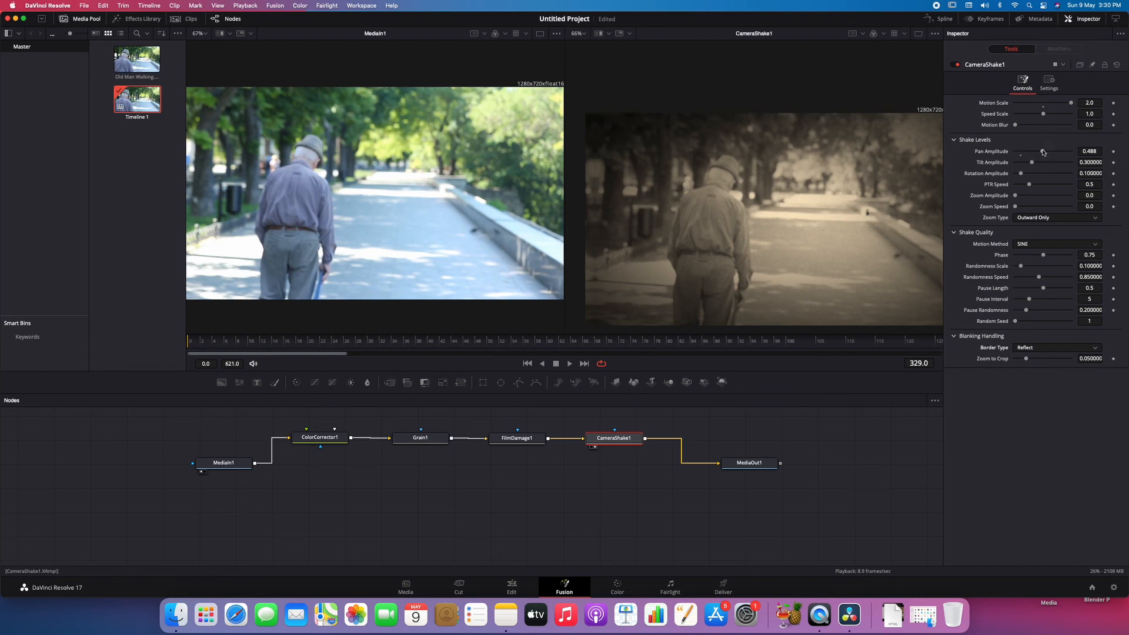
left_click_drag(1043, 152, 1021, 153)
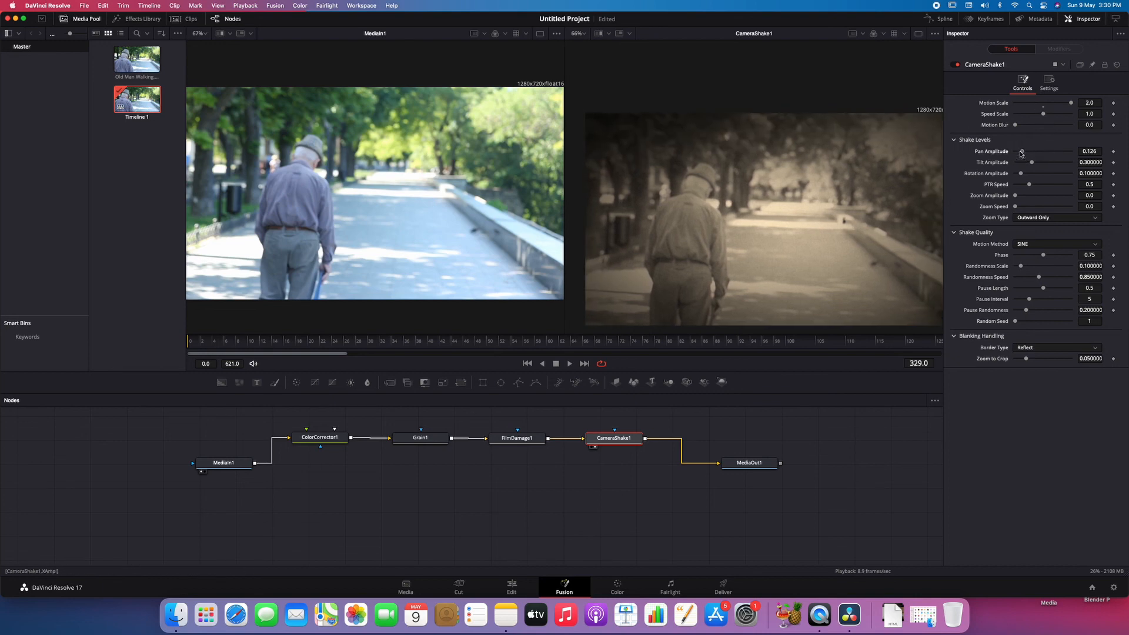
left_click_drag(1067, 107, 1021, 103)
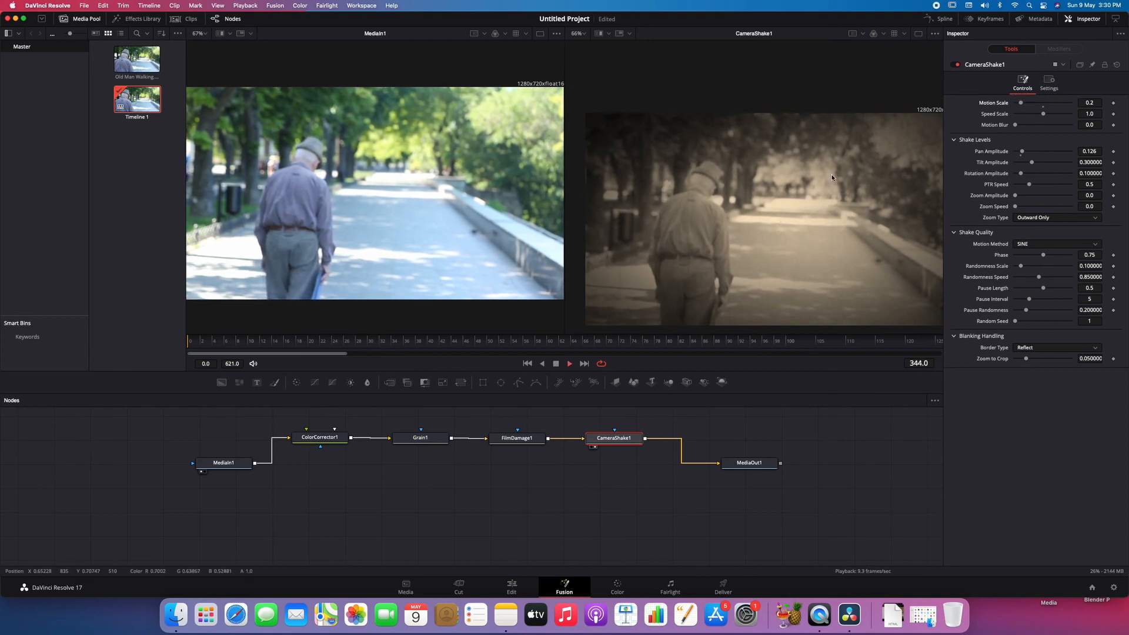
- Return to a single enlarged viewer showing the Camera Shake output and play the finished effect
left_click(918, 33)
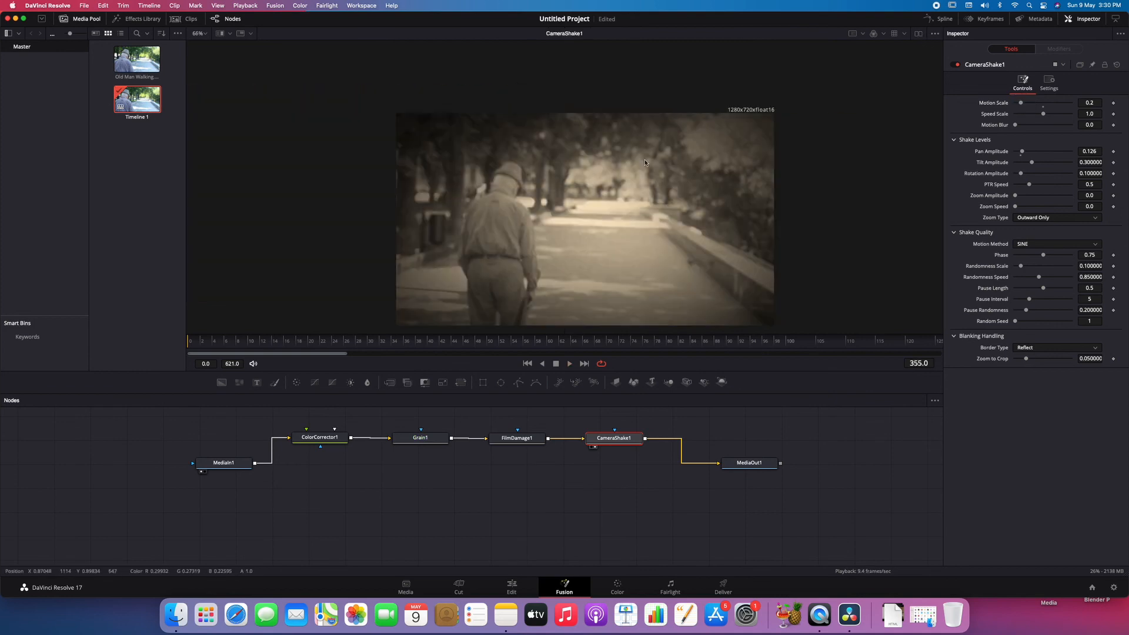
scroll(642, 175, "up", 3)
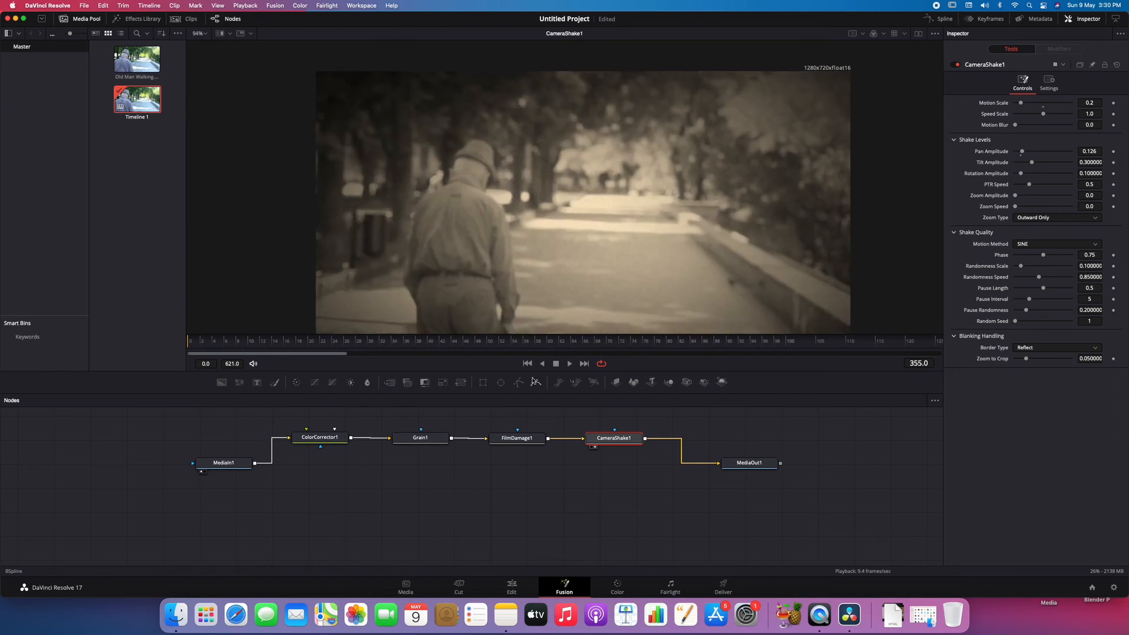
left_click_drag(496, 372, 496, 441)
key("space")
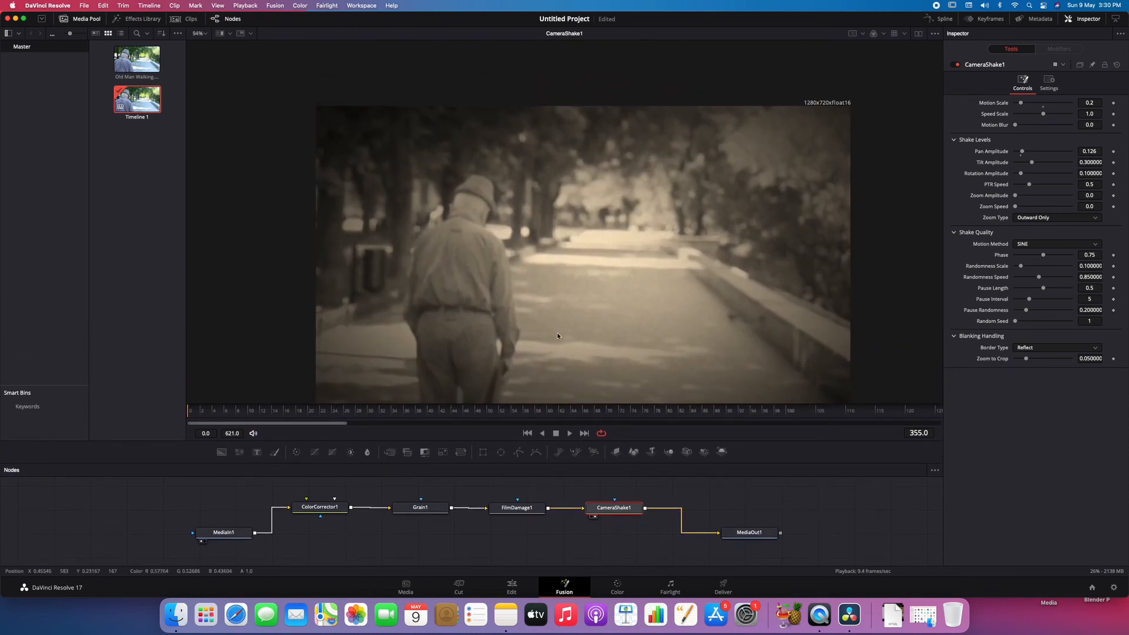